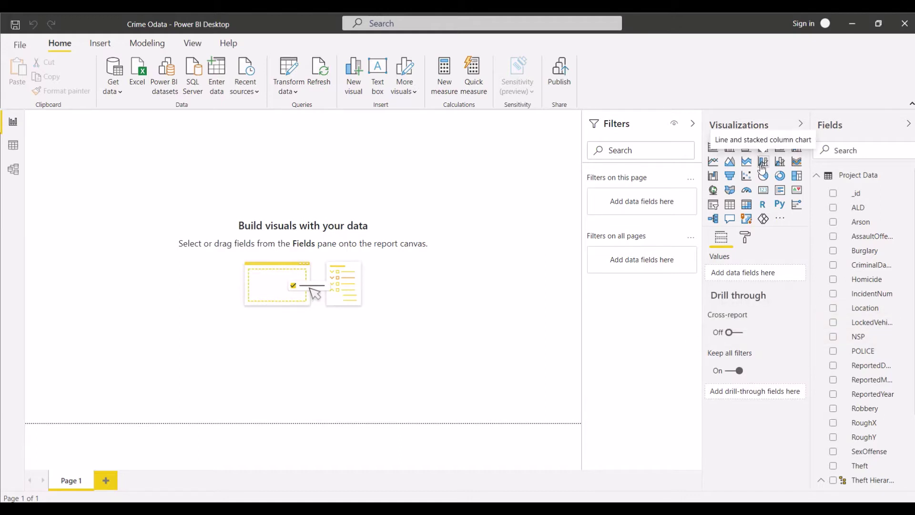
Step: Add an ArcGIS map visual to the report page with ZIP as its location field
left_click(746, 219)
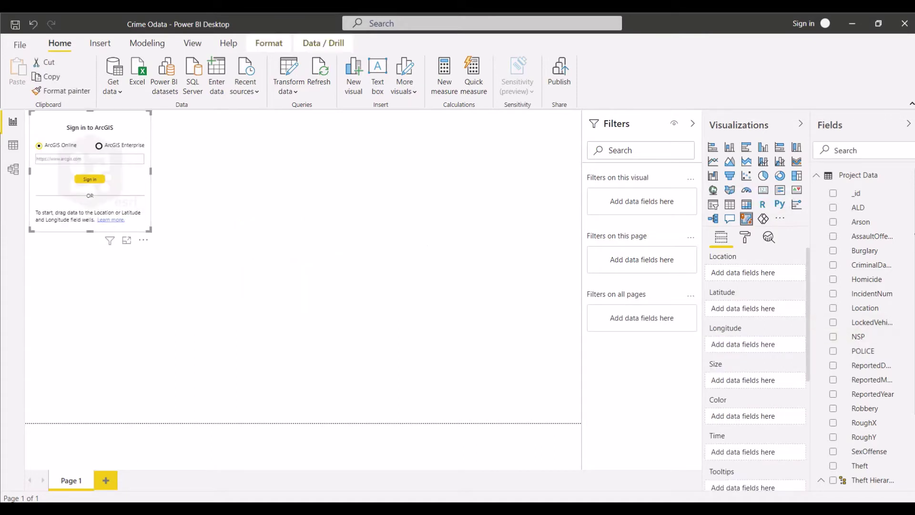
left_click(876, 339)
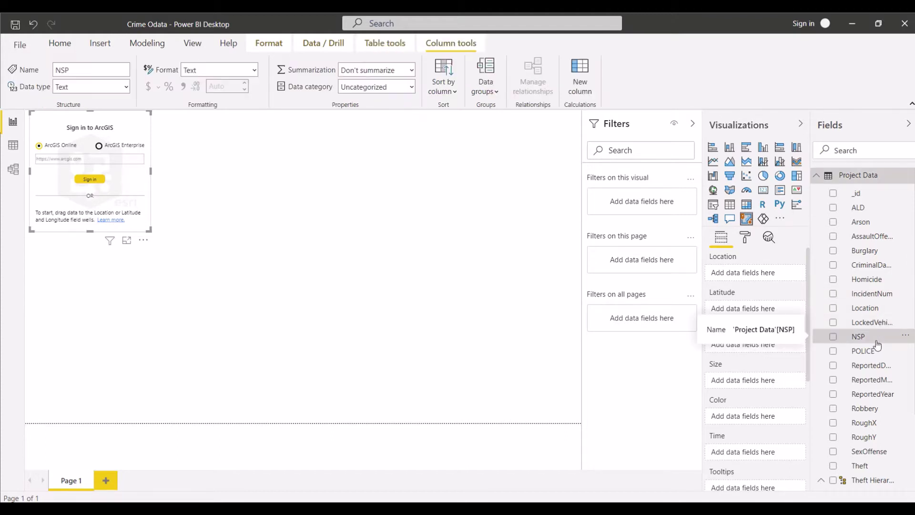
scroll(877, 344, "down", 2)
scroll(876, 344, "down", 1)
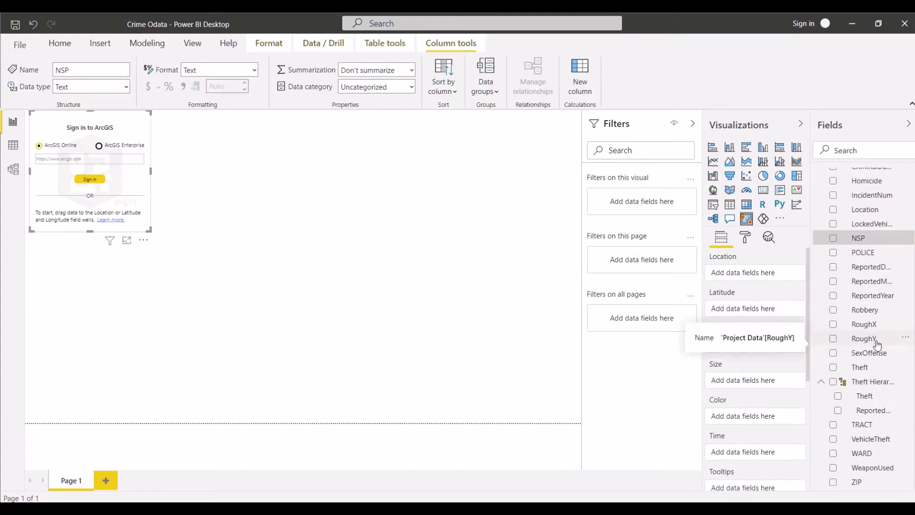
left_click(833, 482)
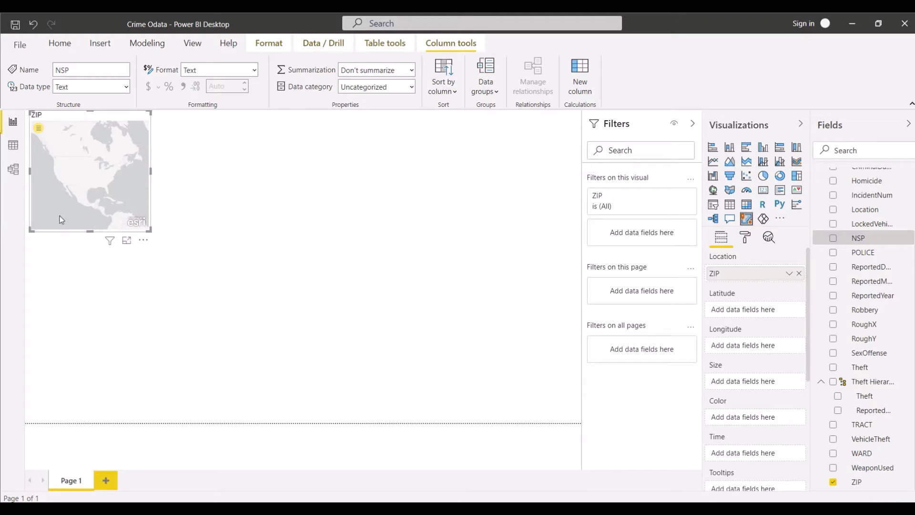
Step: Assign the Theft field to the map's color and the count of Theft to its size
left_click(862, 370)
left_click(832, 368)
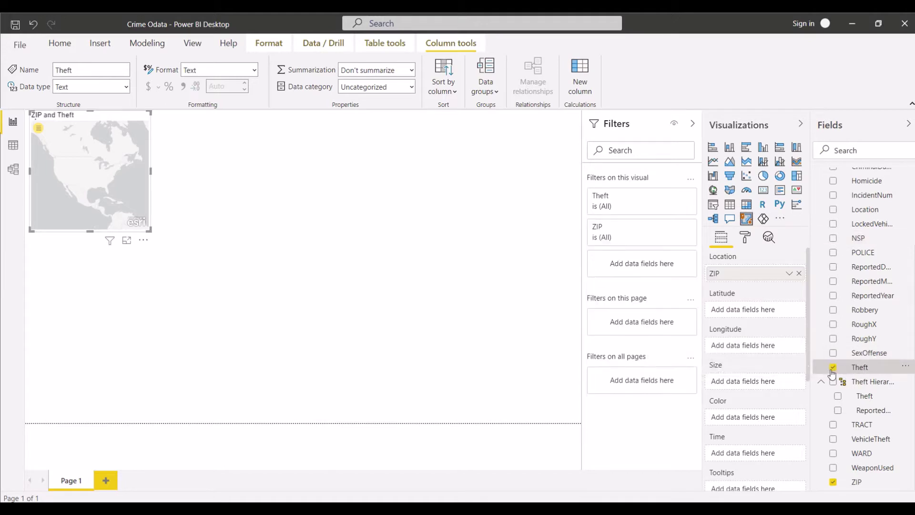
left_click(834, 368)
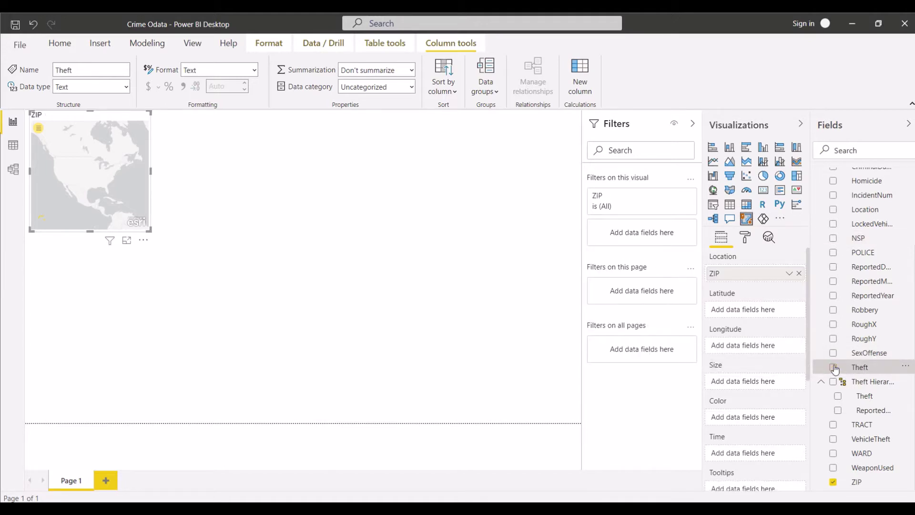
left_click(834, 369)
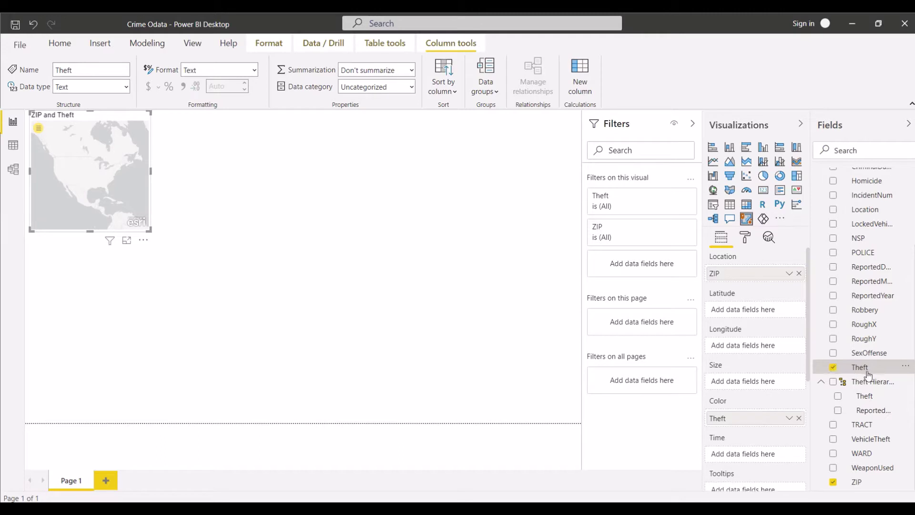
left_click_drag(864, 371, 767, 388)
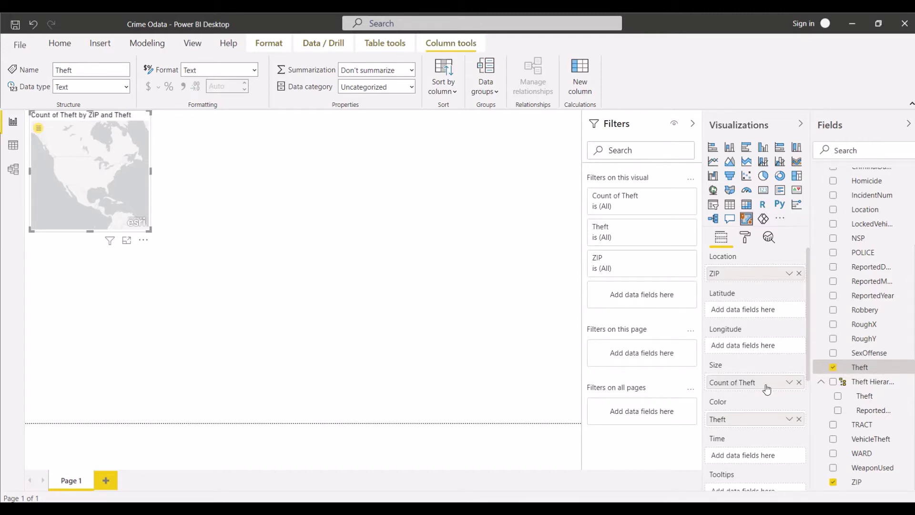
left_click(788, 274)
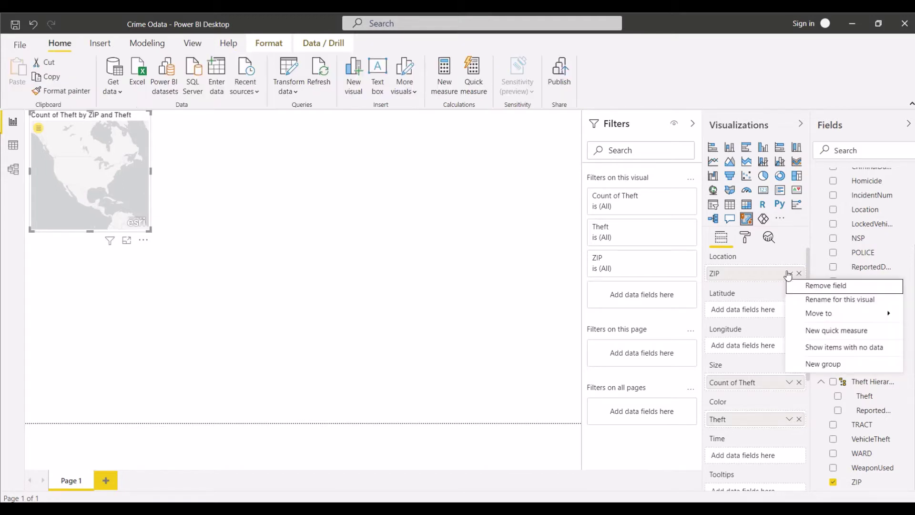
left_click(769, 274)
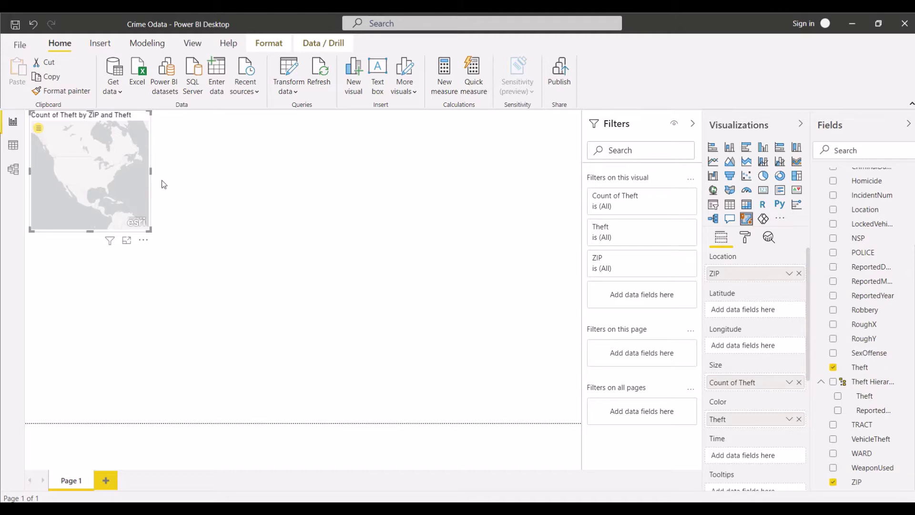
Step: Zoom the map in to the Milwaukee area and select one of its ZIP areas
scroll(100, 165, "up", 3)
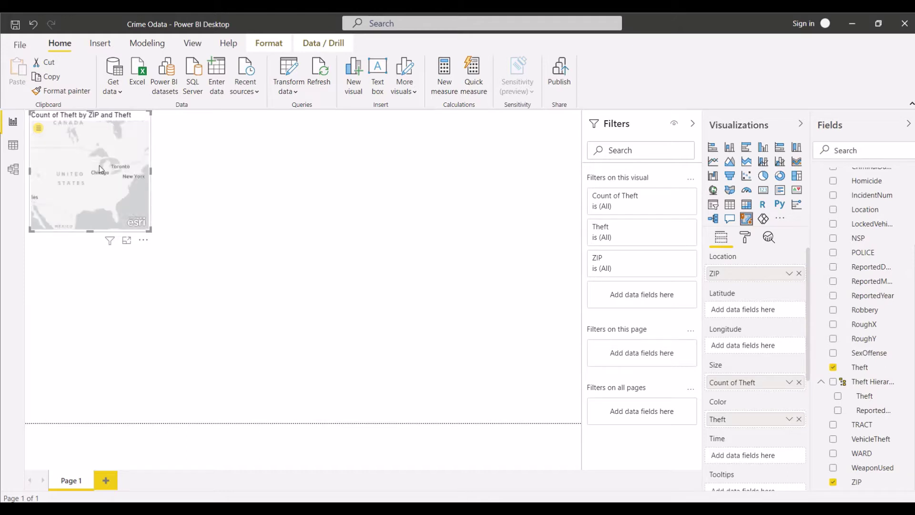
scroll(99, 164, "up", 3)
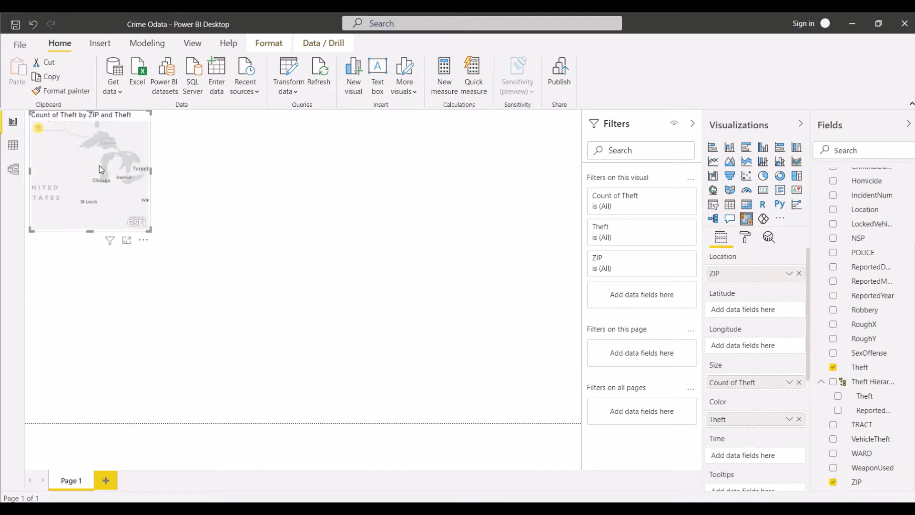
scroll(99, 165, "up", 2)
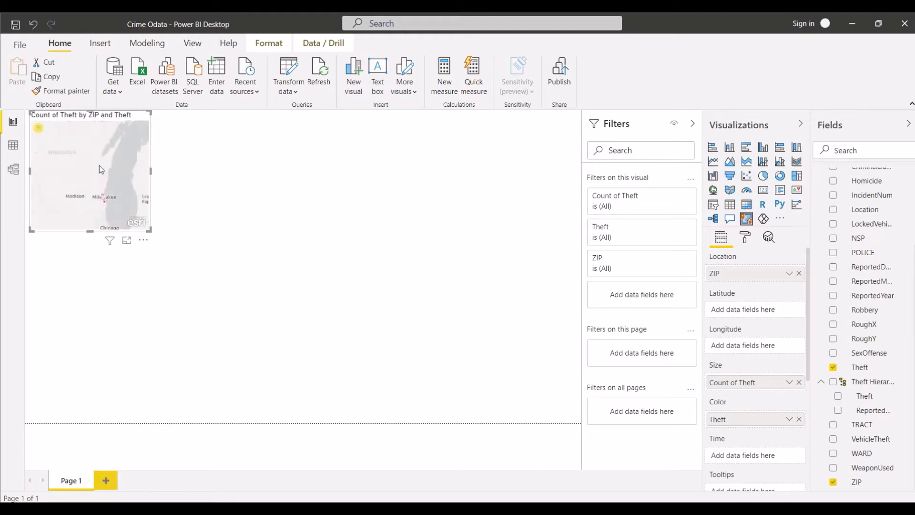
scroll(97, 202, "up", 1)
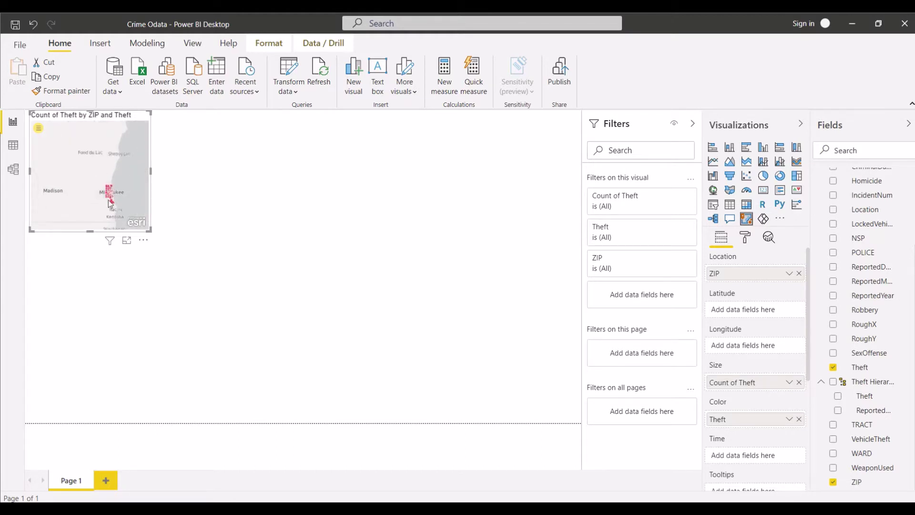
left_click(113, 196)
scroll(113, 196, "up", 1)
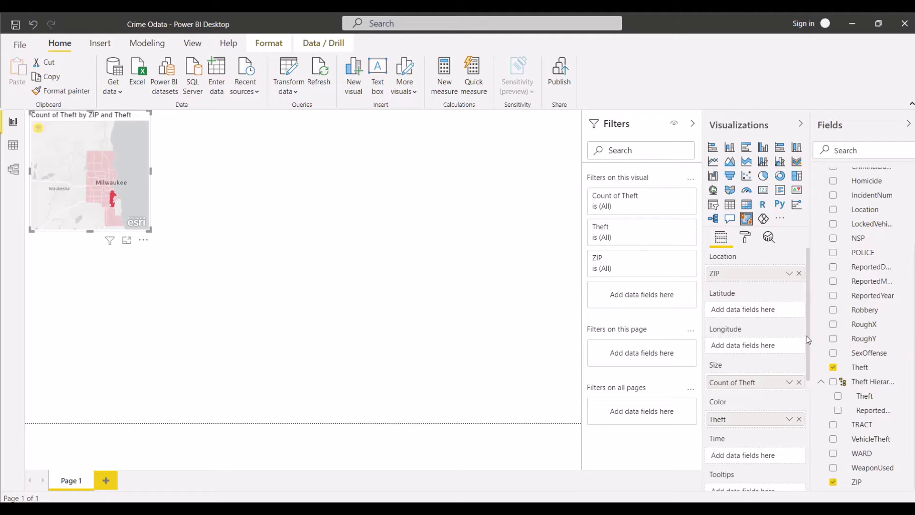
left_click_drag(808, 339, 808, 350)
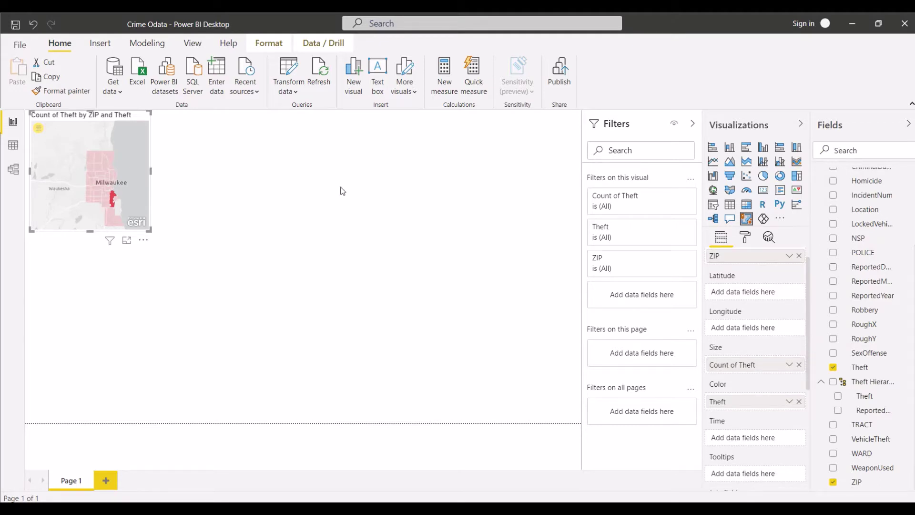
Step: Expand the map's tools and inspect the theft details of the ZIP areas south of Milwaukee
mouse_move(111, 185)
left_click(39, 129)
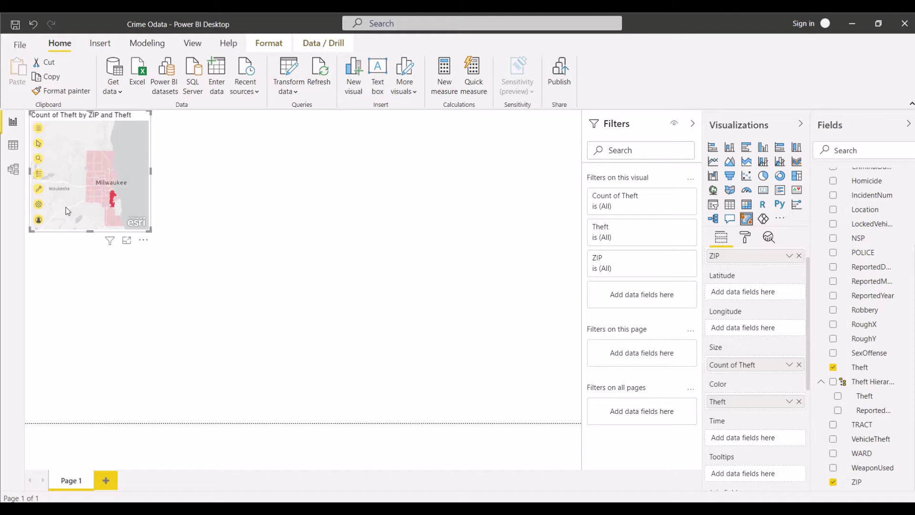
left_click(114, 220)
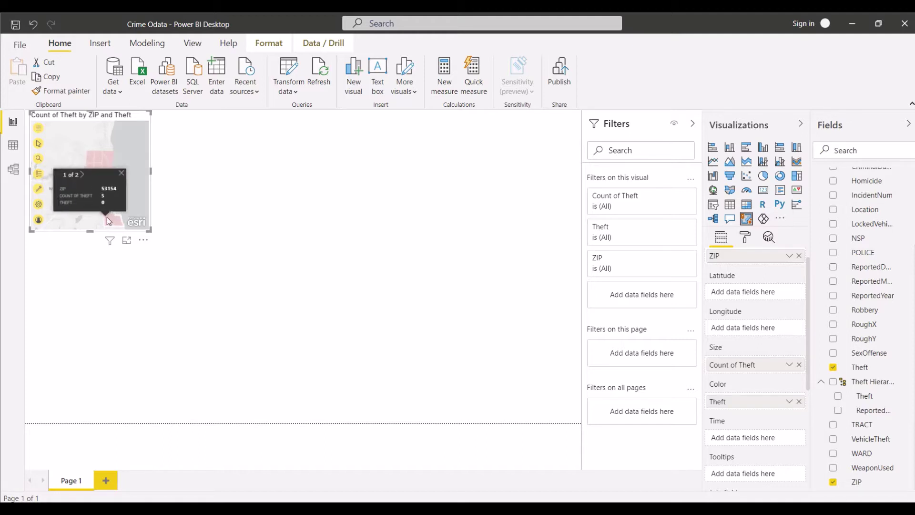
left_click(108, 203)
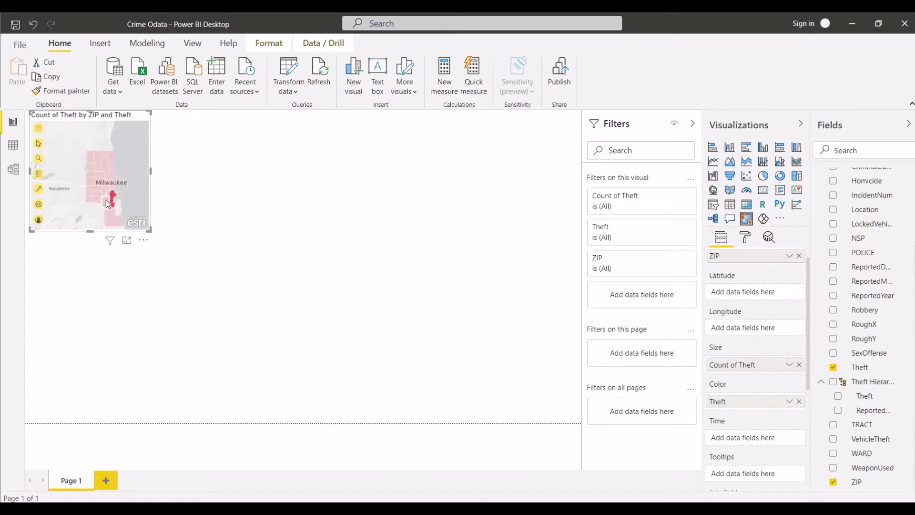
left_click(115, 220)
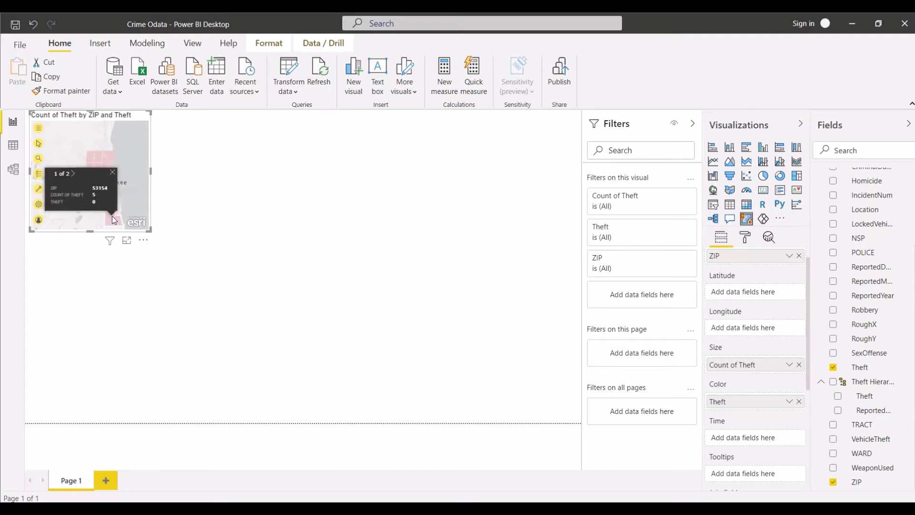
left_click(218, 239)
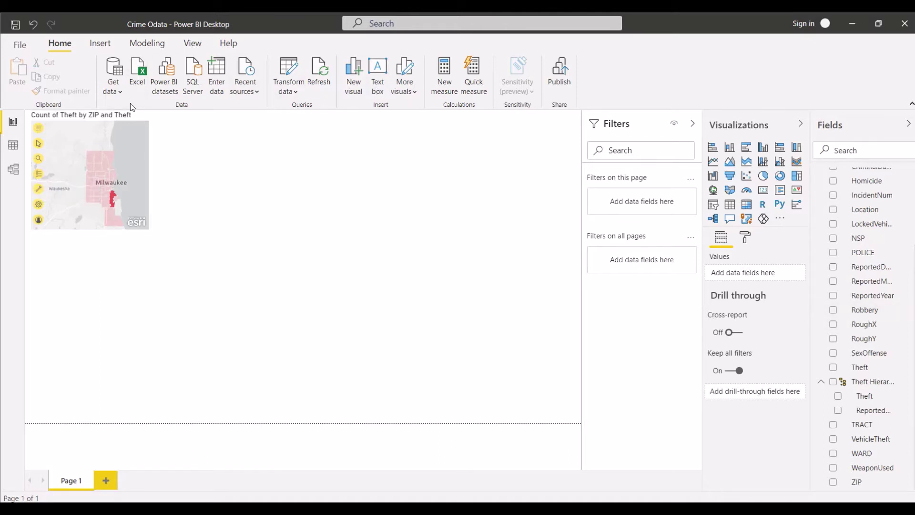
Step: Review the Project Data table's columns through to VehicleTheft, and return to the report page
left_click(13, 146)
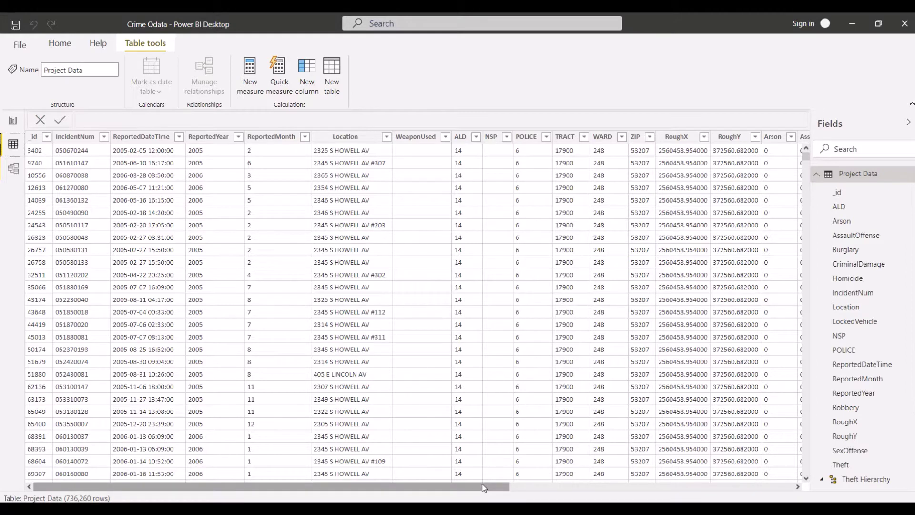
left_click_drag(481, 484, 533, 490)
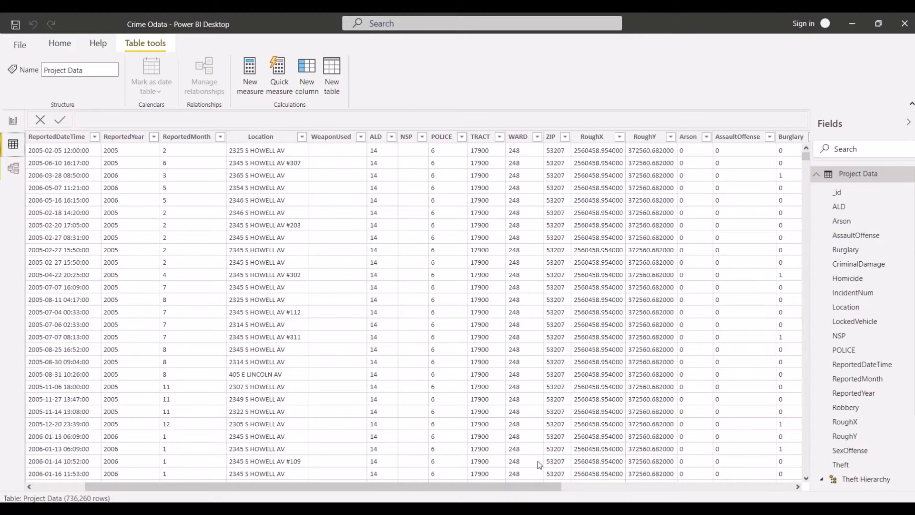
left_click_drag(560, 487, 813, 472)
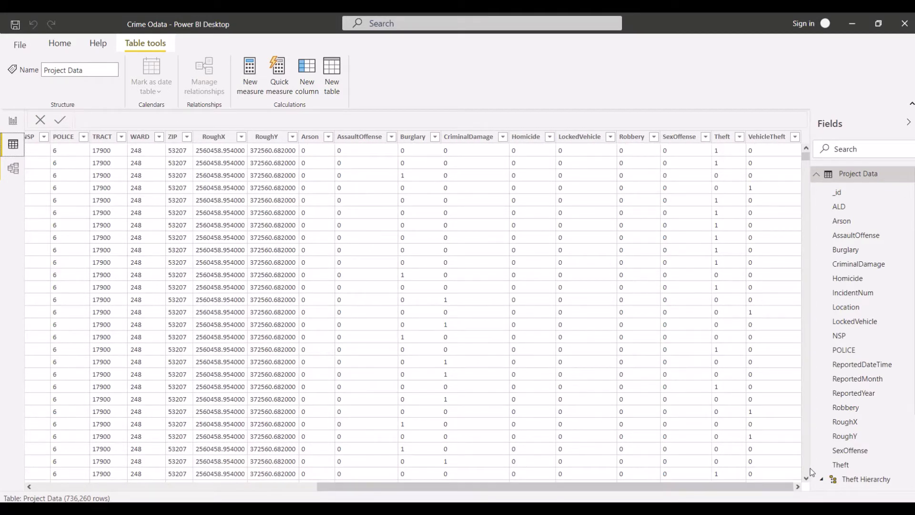
left_click(13, 123)
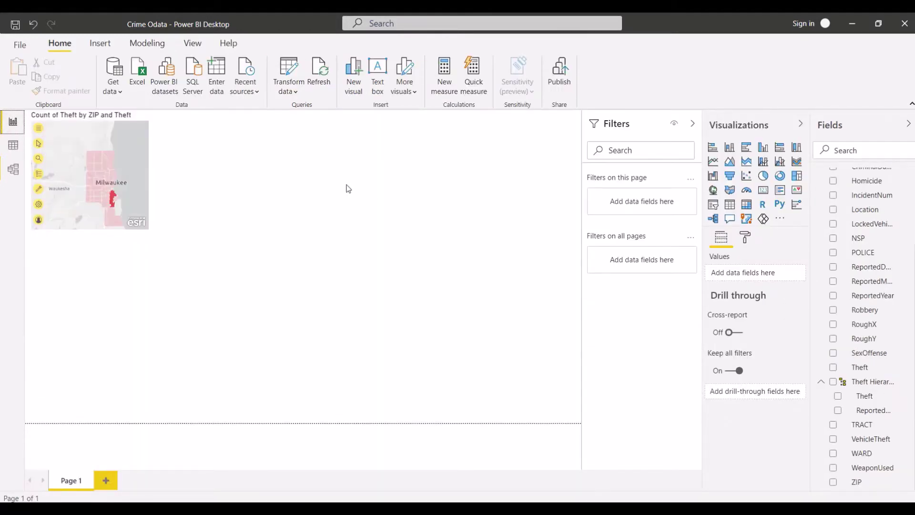
Step: Clear the area selection on the map and replace ZIP with the Location field as its location
left_click(104, 169)
left_click(113, 133)
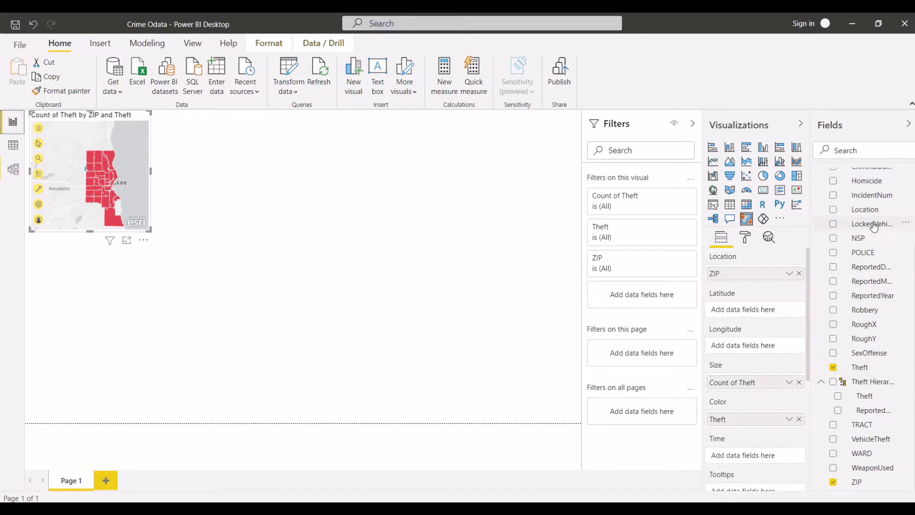
left_click_drag(837, 212, 749, 276)
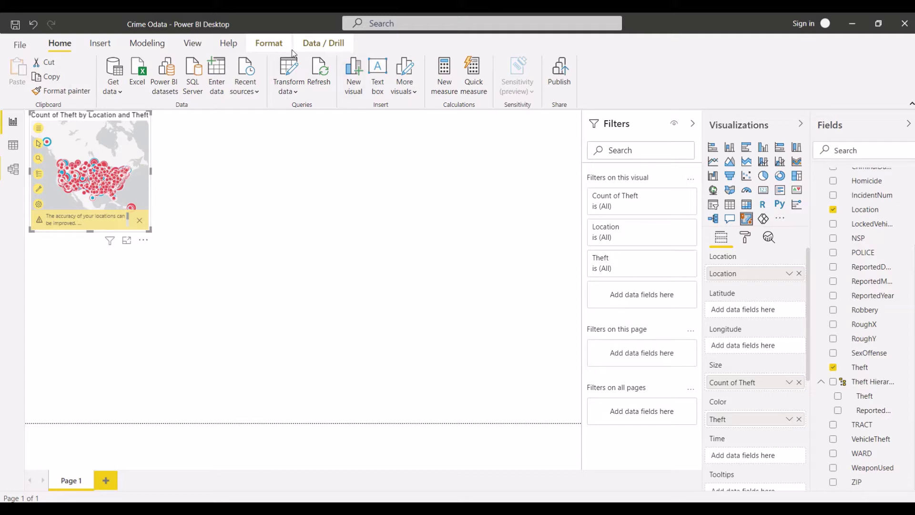
left_click(298, 81)
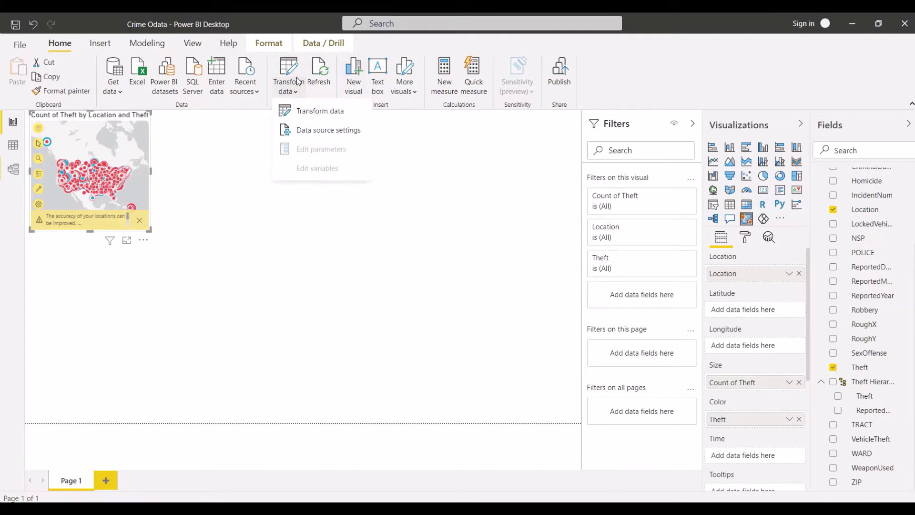
left_click(290, 235)
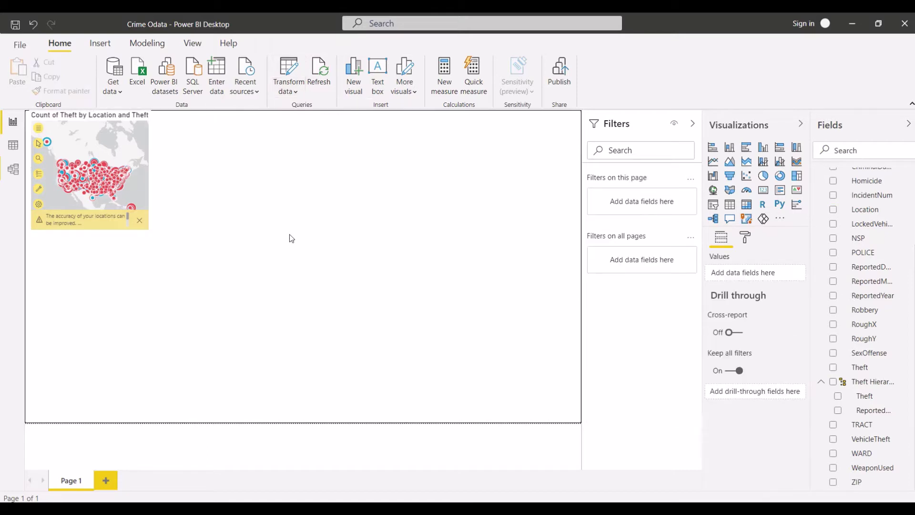
left_click(96, 141)
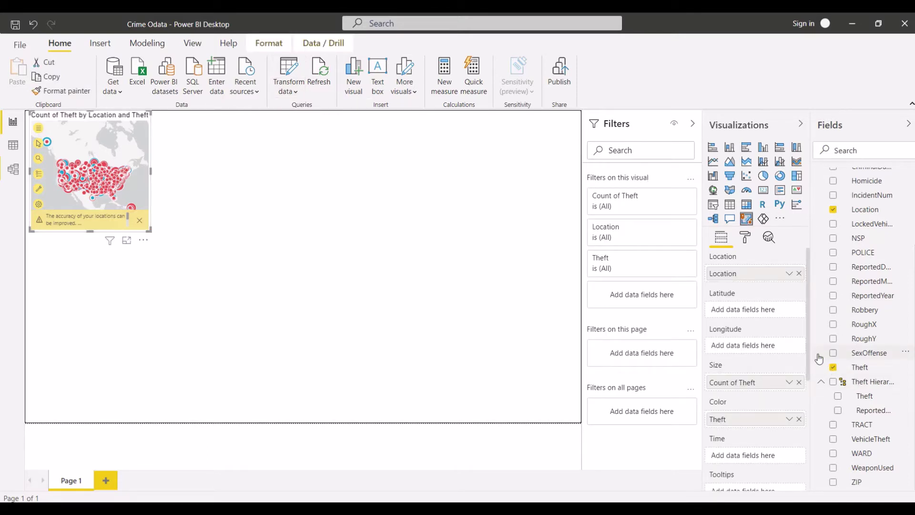
left_click_drag(810, 352, 815, 406)
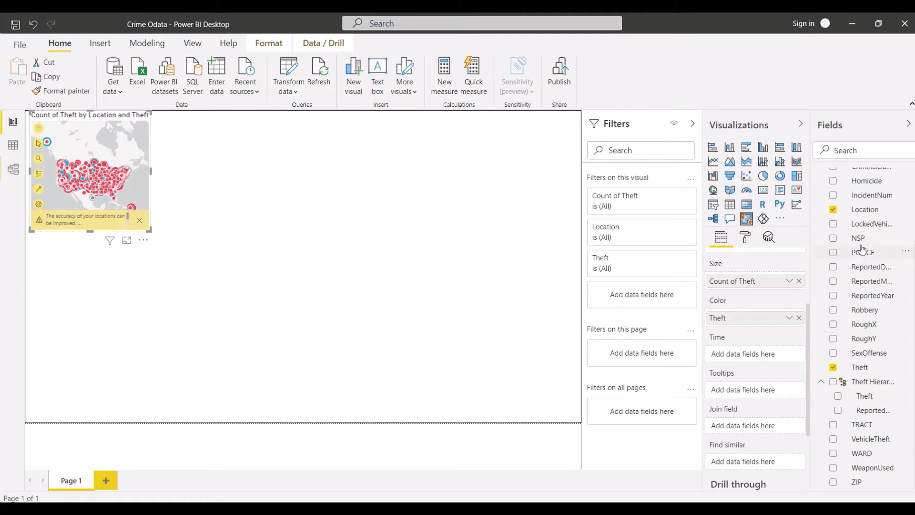
Step: Check the ReportedDateTime column in the Project Data table, and open the data in the Power Query Editor
left_click(13, 145)
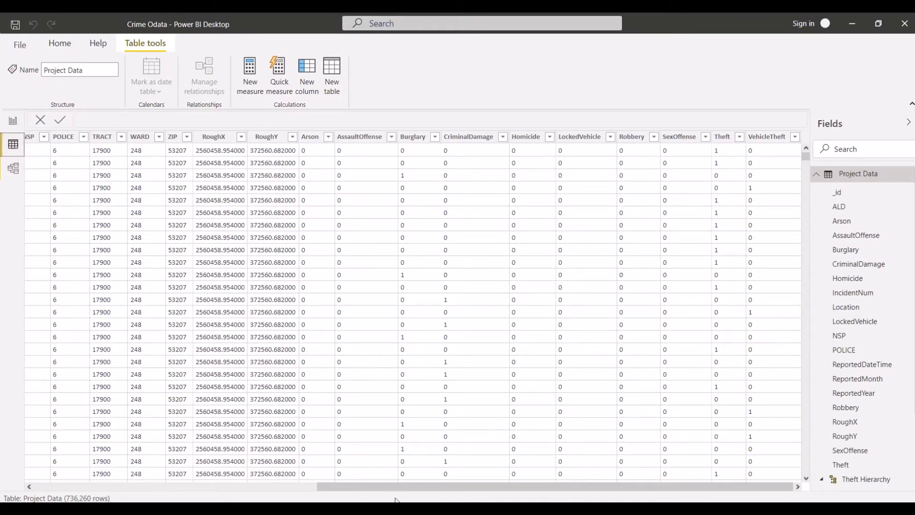
left_click_drag(411, 488, 143, 492)
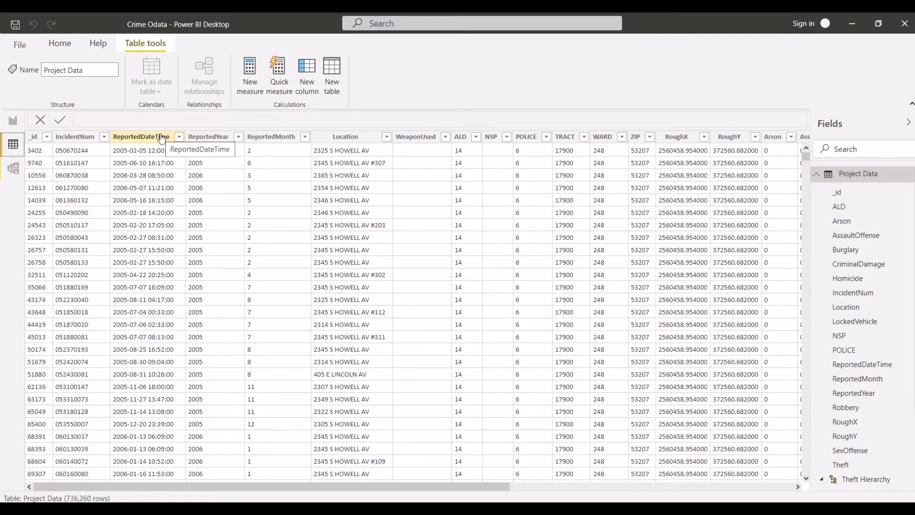
left_click(130, 139)
right_click(131, 139)
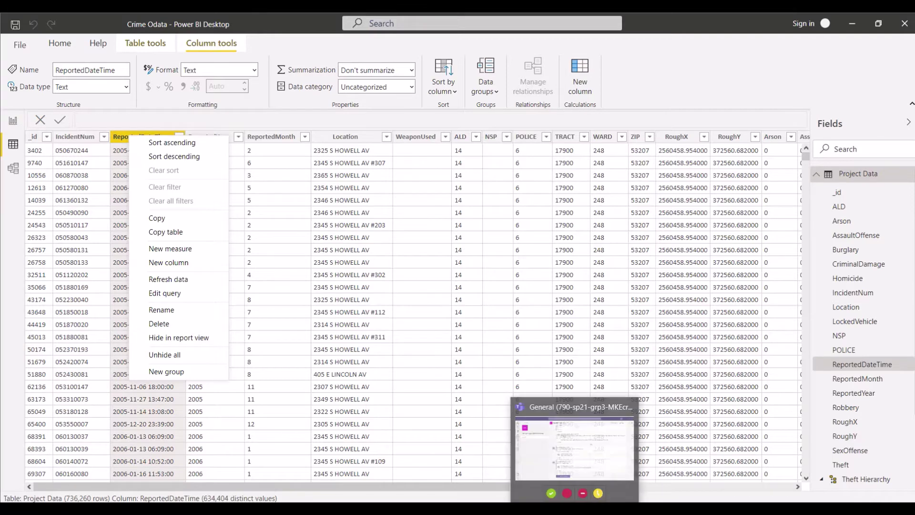
left_click(56, 48)
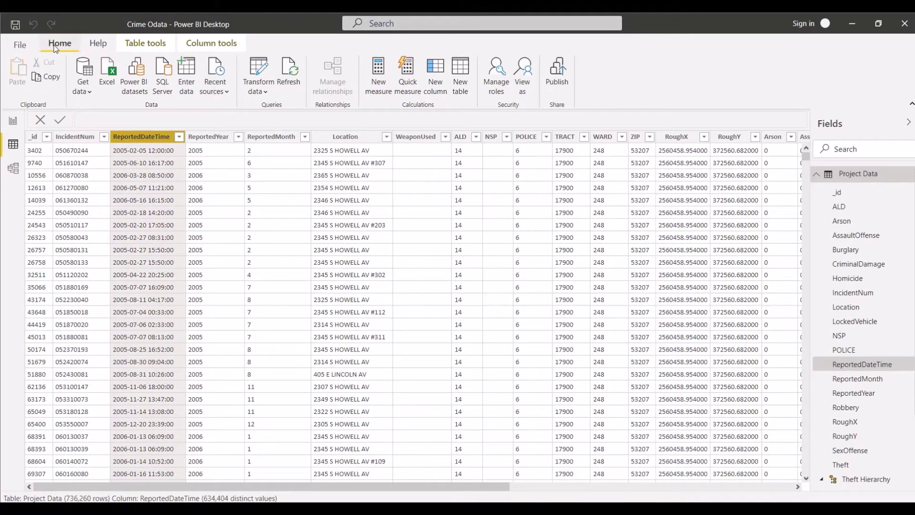
left_click(262, 75)
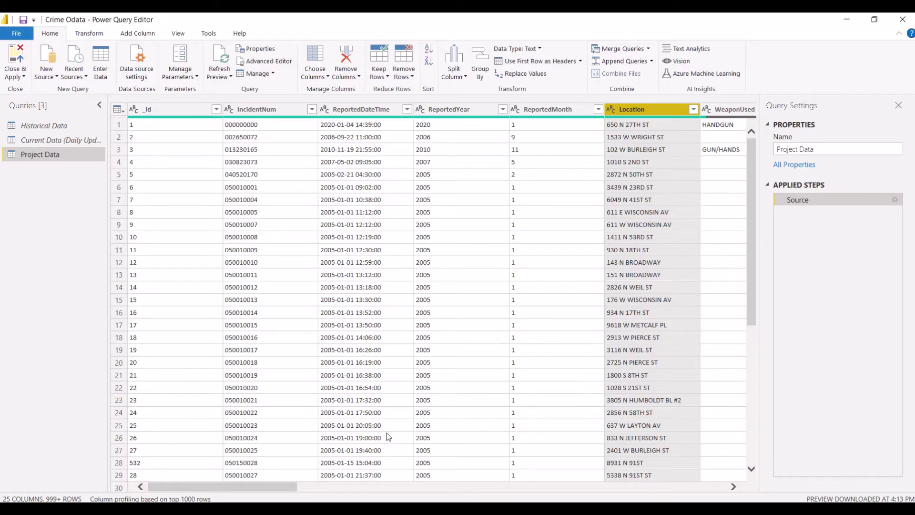
Step: Change the data type of the ReportedDateTime column in the Project Data query to Date/Time
mouse_move(285, 485)
left_mouse_down()
mouse_move(681, 485)
mouse_move(554, 499)
mouse_move(286, 499)
left_mouse_up()
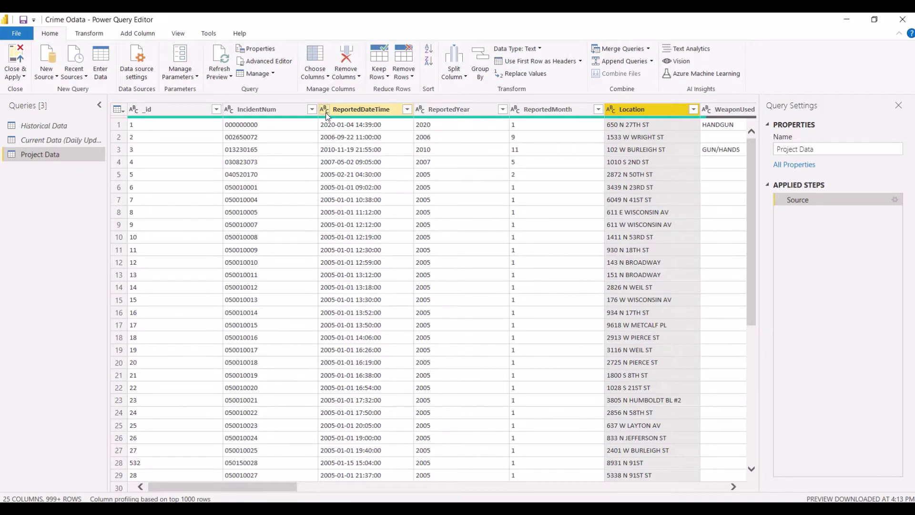
right_click(348, 111)
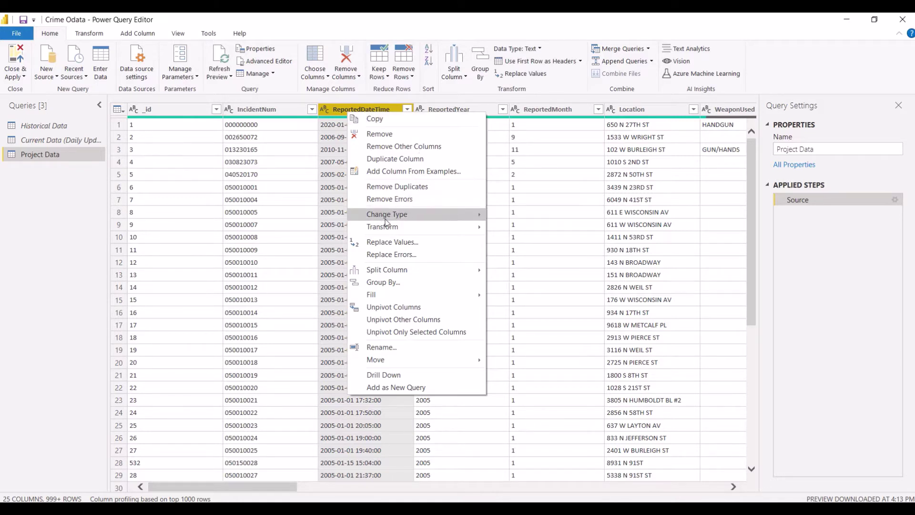
mouse_move(386, 218)
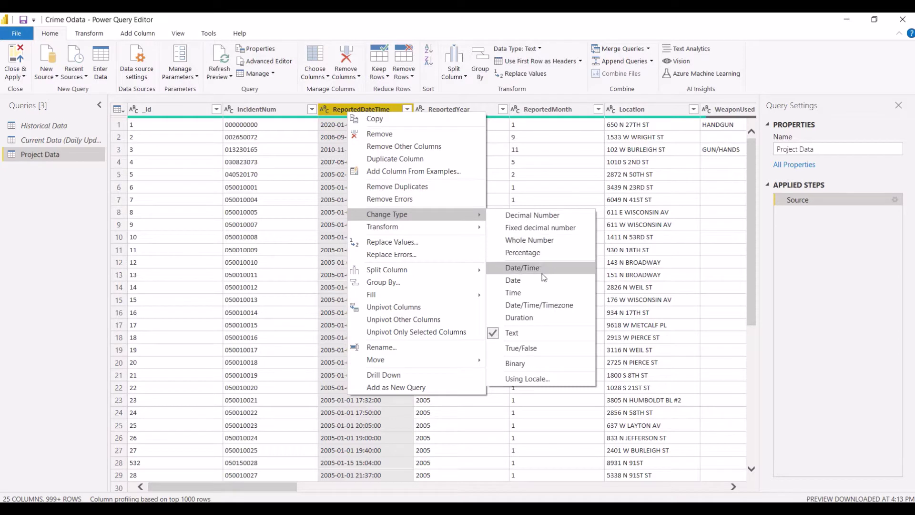
left_click(523, 268)
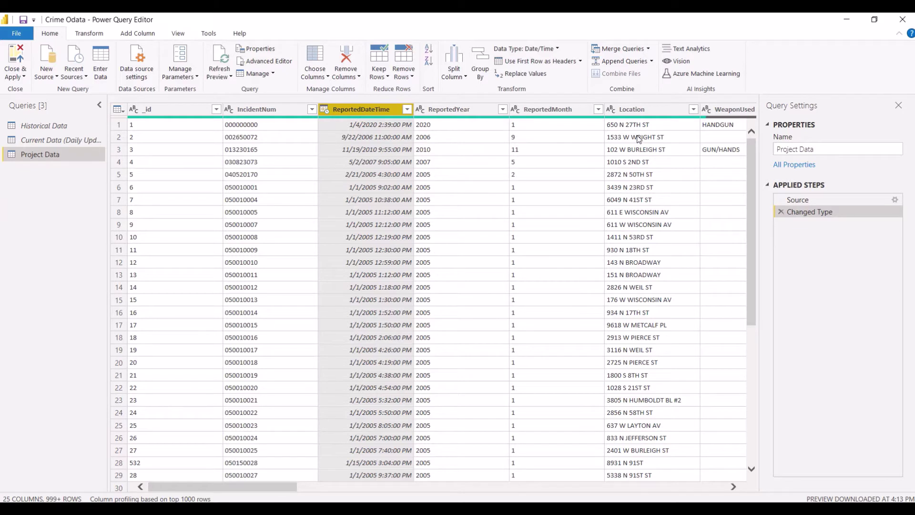
Step: Try the Date data type on the ReportedYear column
left_click(464, 109)
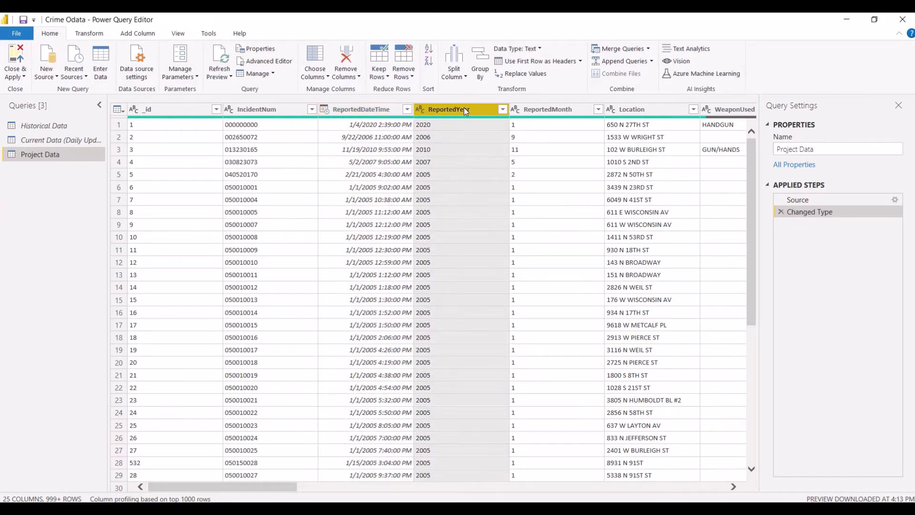
right_click(464, 108)
mouse_move(558, 227)
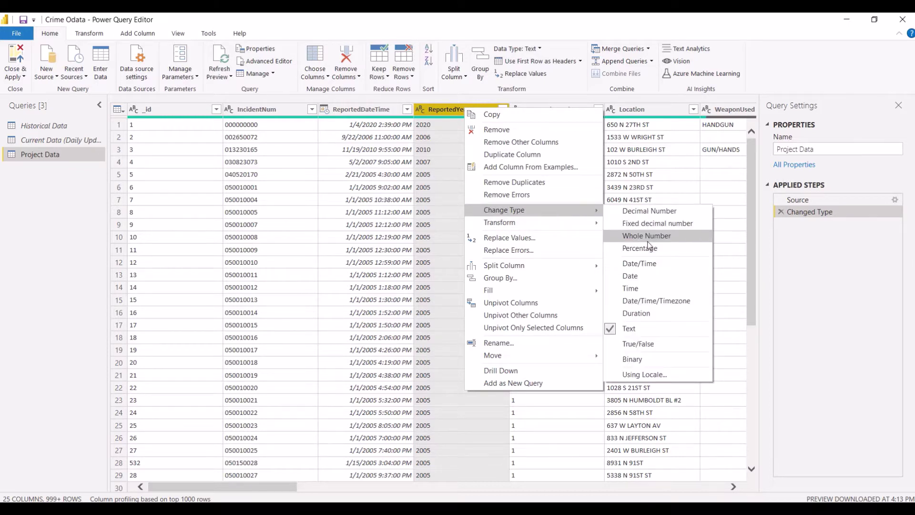
left_click(630, 276)
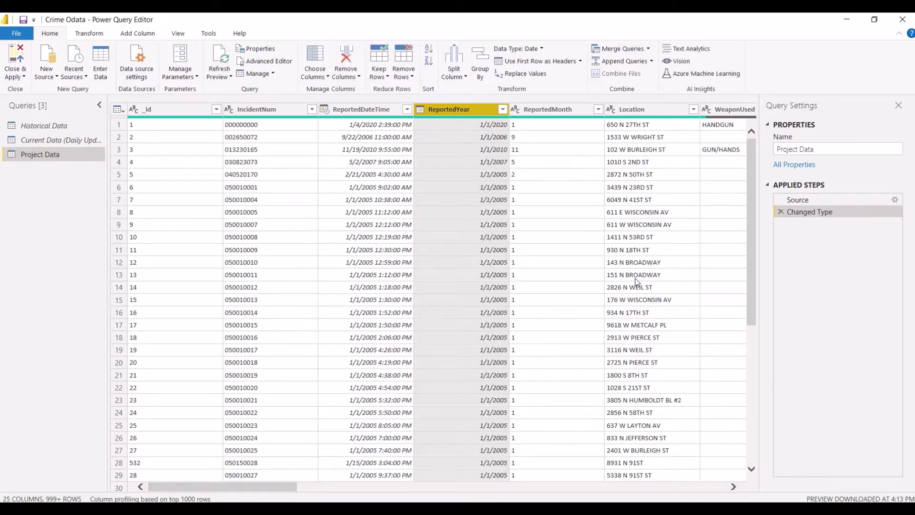
Step: Change the ReportedYear column's data type to Whole Number, replacing its existing type conversion
right_click(462, 106)
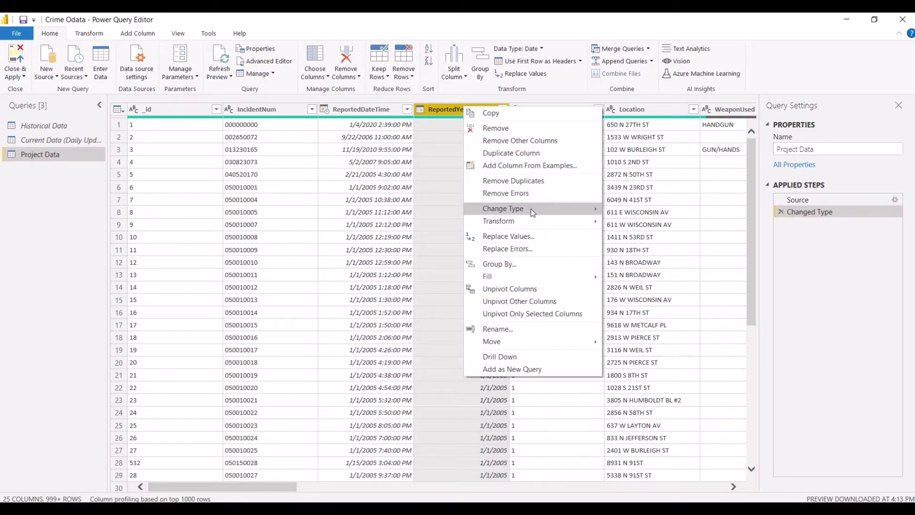
mouse_move(532, 213)
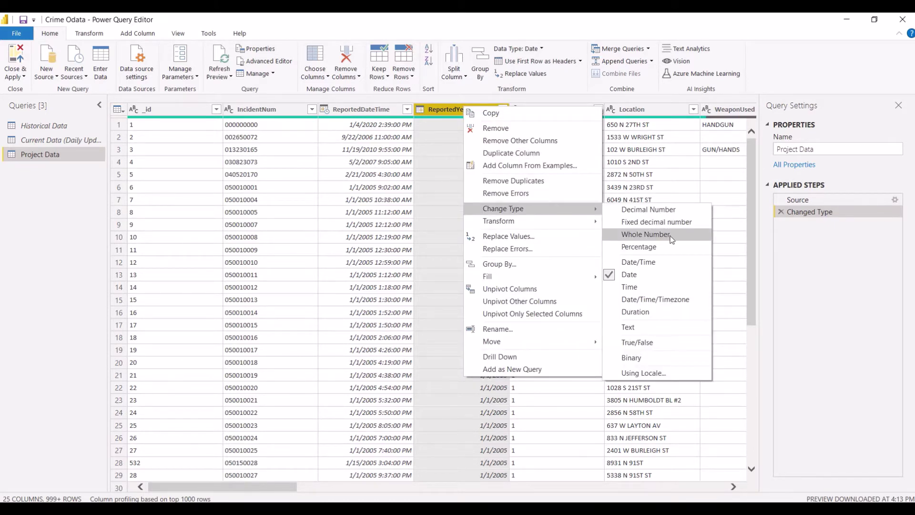
left_click(646, 234)
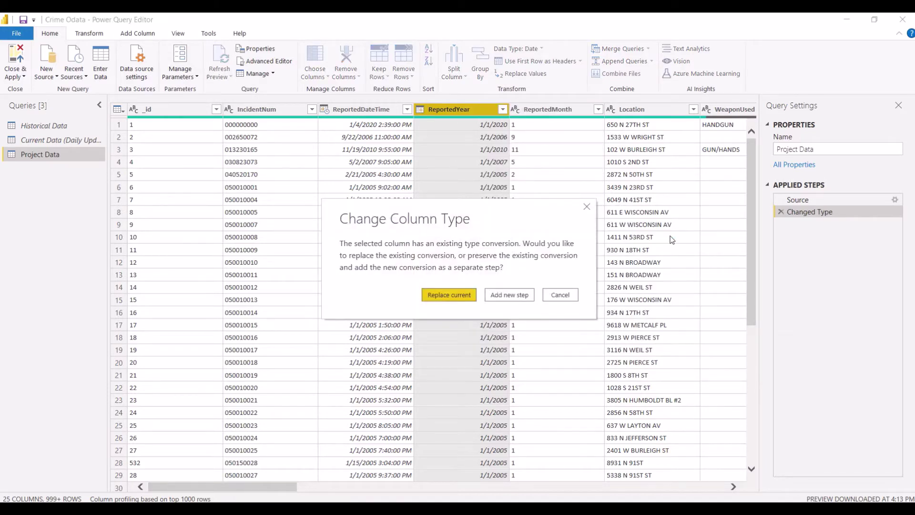
left_click(459, 293)
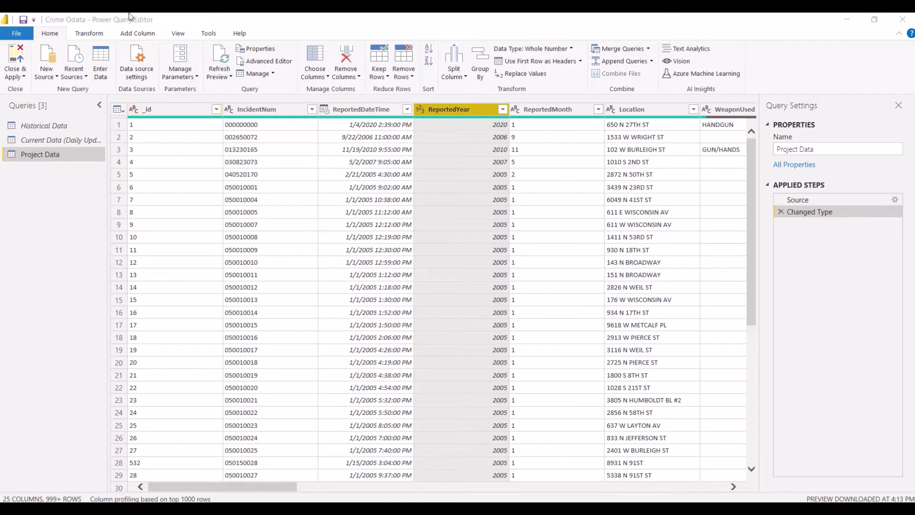
Step: Add a custom column named City to Project Data with the constant text formula "Milwaukee"
mouse_move(324, 18)
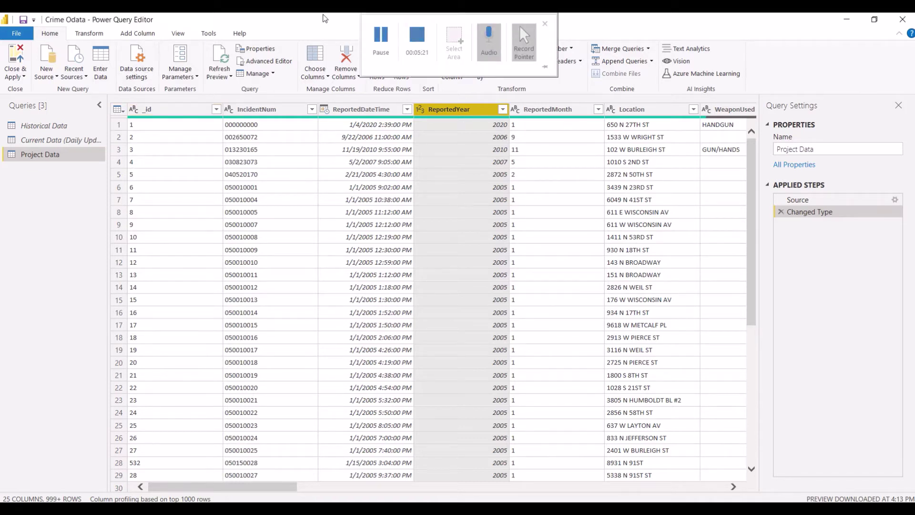
left_click(150, 36)
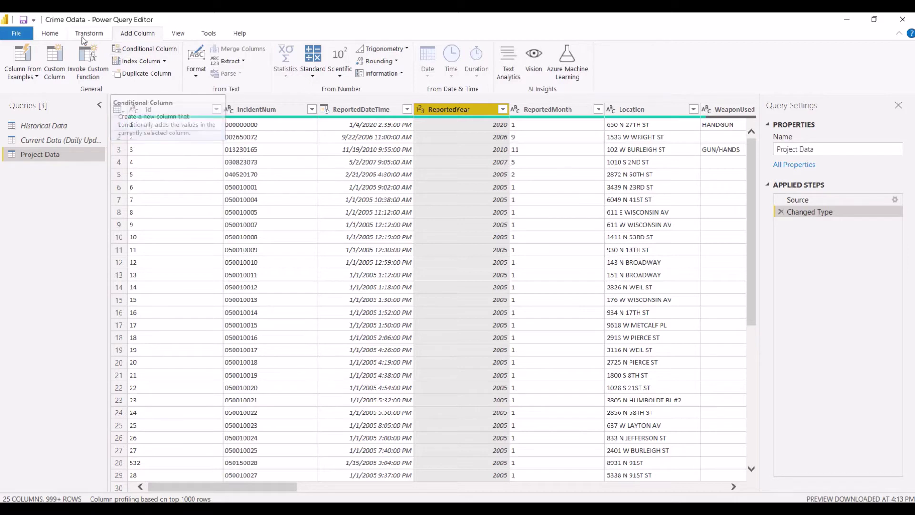
left_click(54, 61)
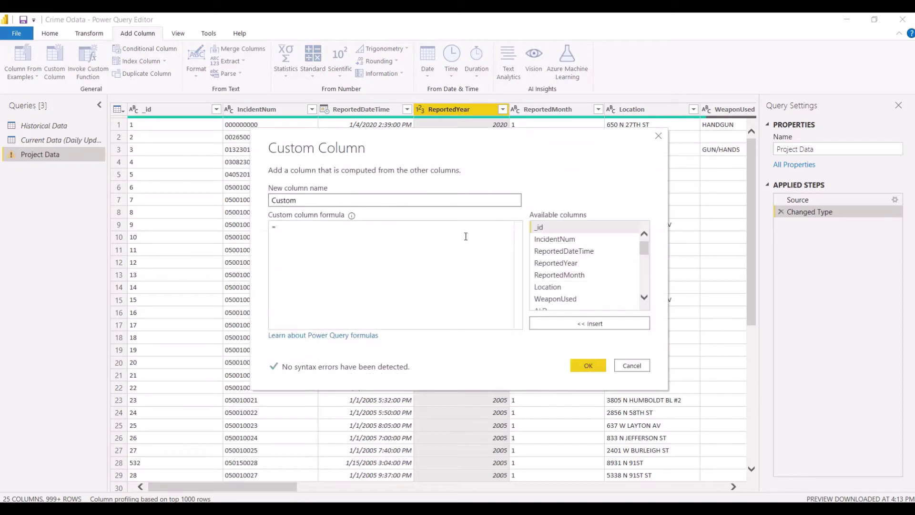
double_click(448, 200)
type("City")
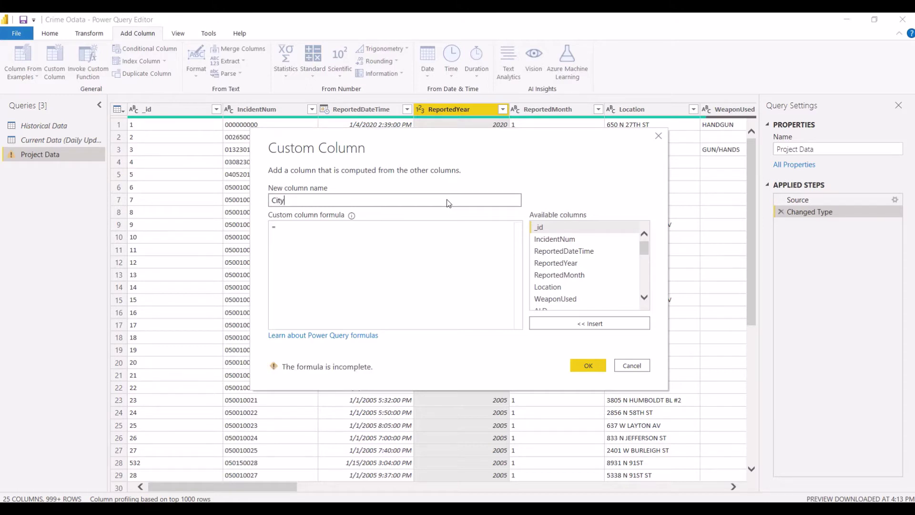
left_click(444, 234)
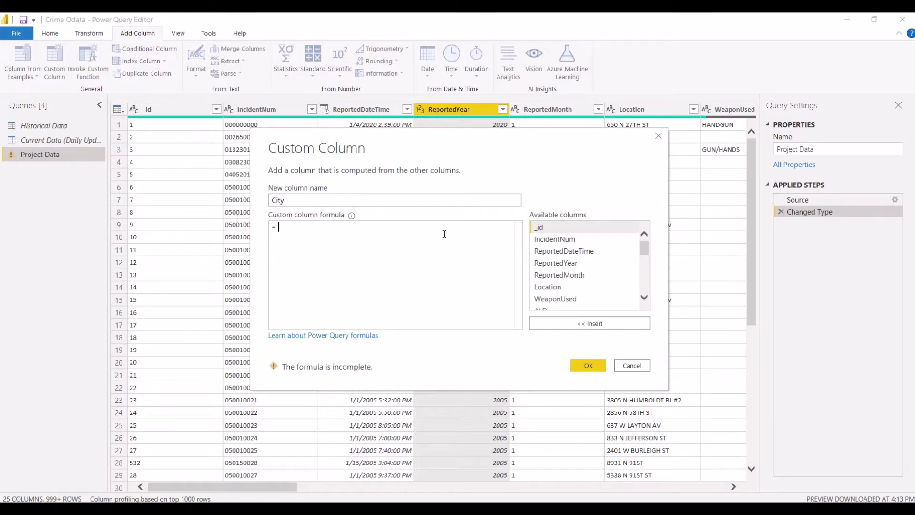
type("\"")
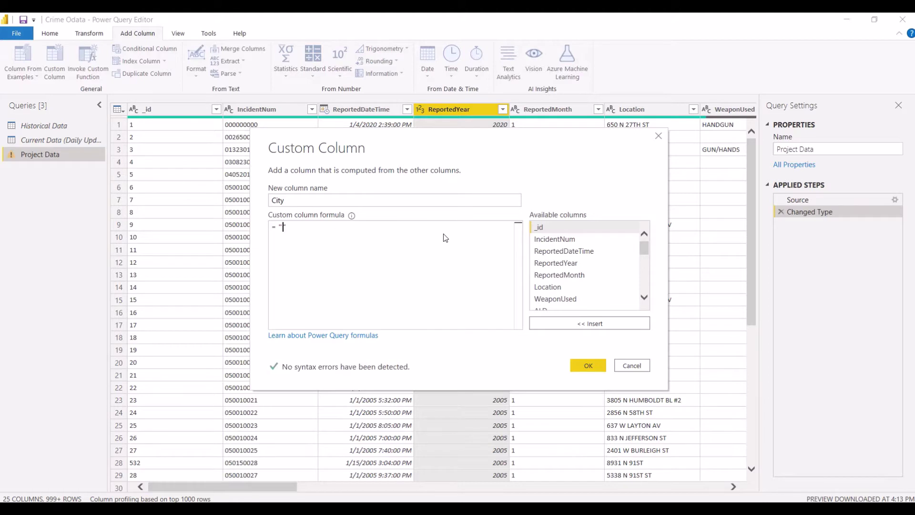
type("Milwaukee")
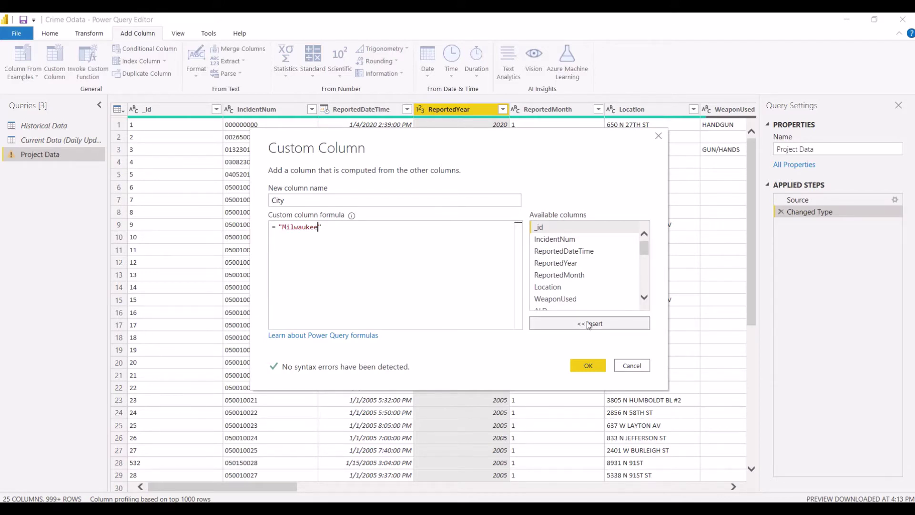
left_click(588, 366)
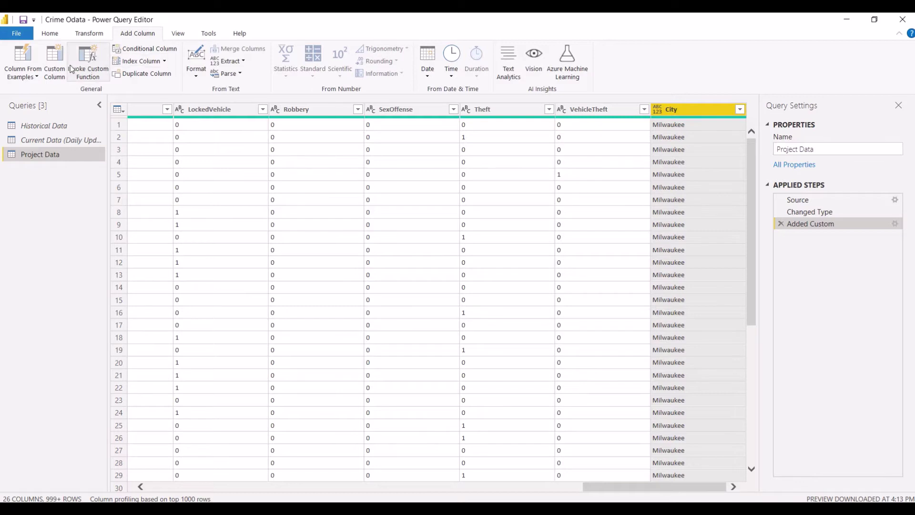
Step: Add a custom column named State with the constant text formula "Wisconsin"
left_click(54, 61)
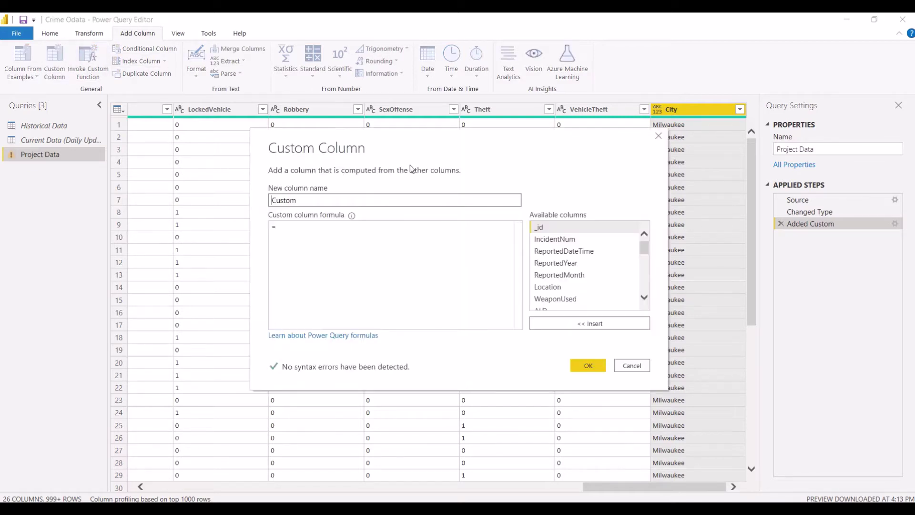
double_click(422, 201)
type("State")
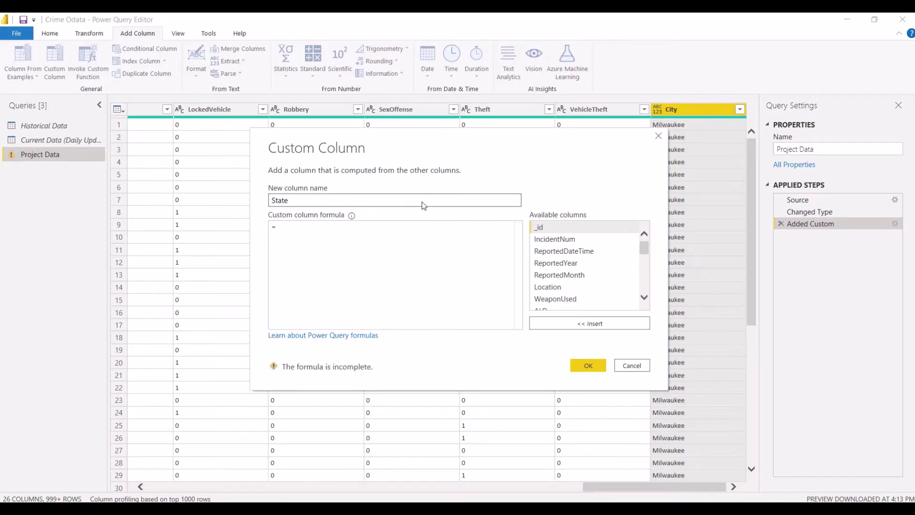
left_click(420, 229)
type("\"W")
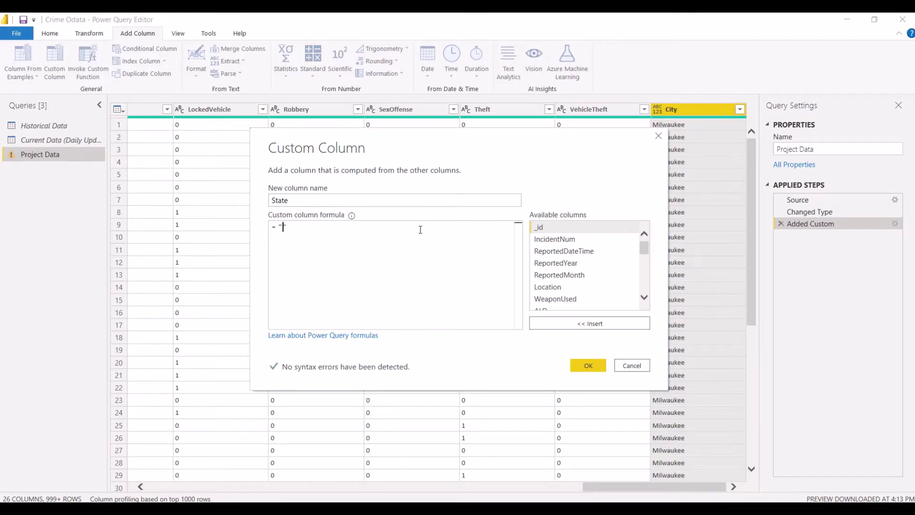
type("isconsin")
left_click(589, 364)
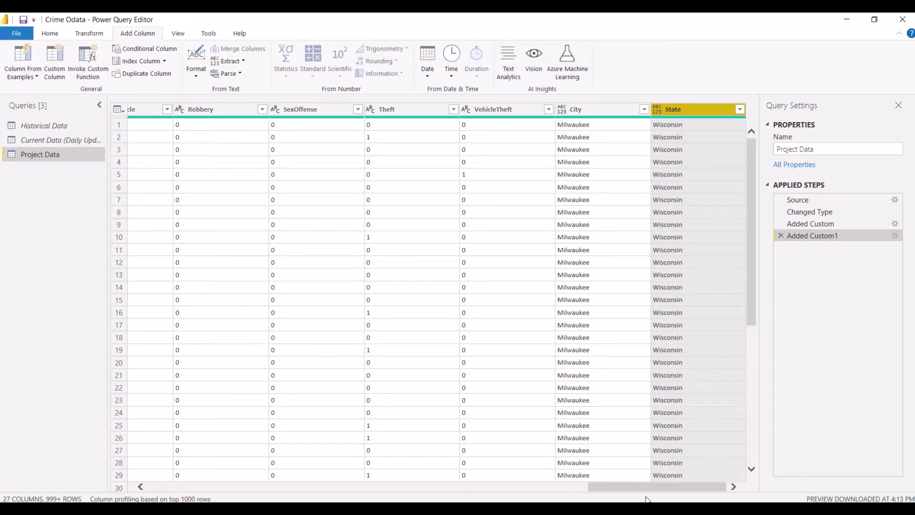
Step: Duplicate the Location column of the Project Data query
left_click_drag(649, 490, 265, 492)
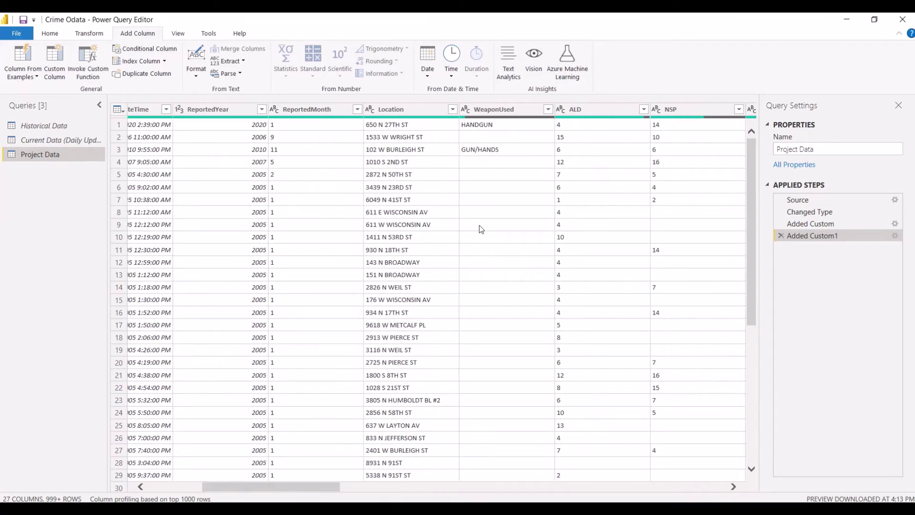
left_click_drag(324, 487, 358, 489)
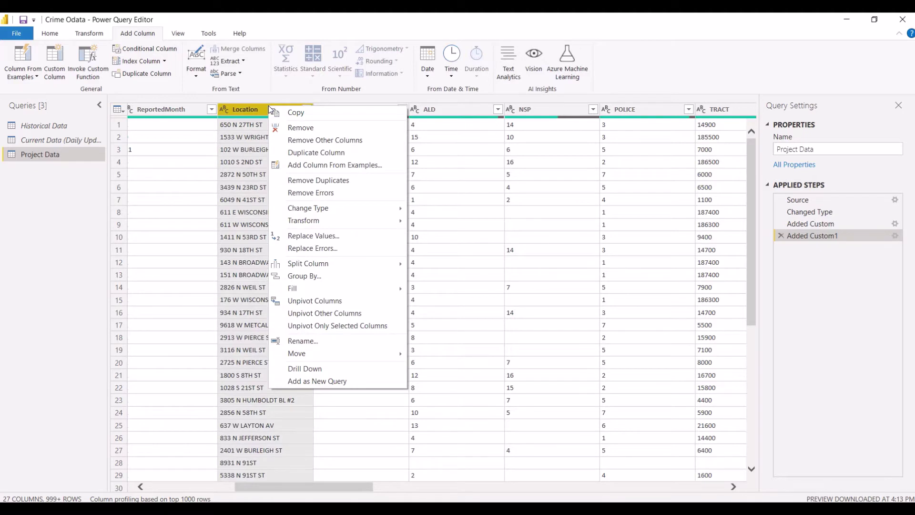
left_click(306, 153)
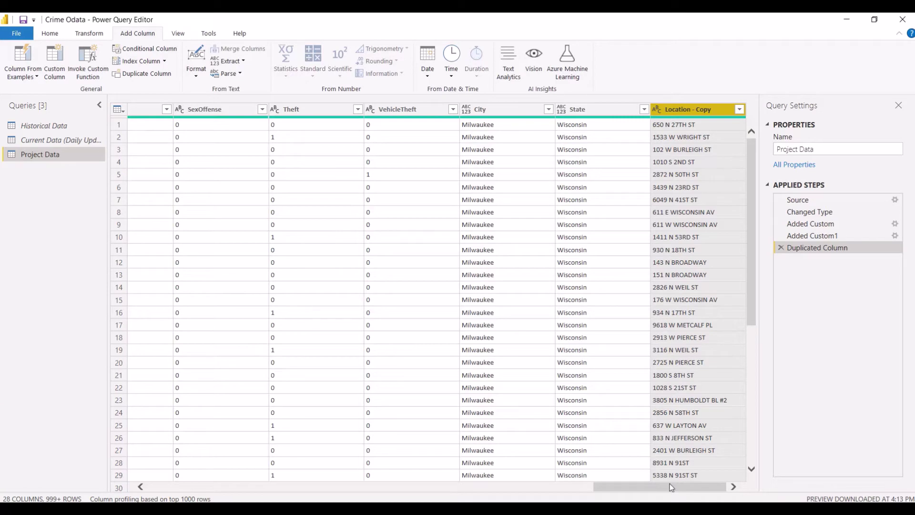
Step: Duplicate the ZIP column, and move the Location - Copy column in front of the City column
left_click_drag(672, 487, 434, 494)
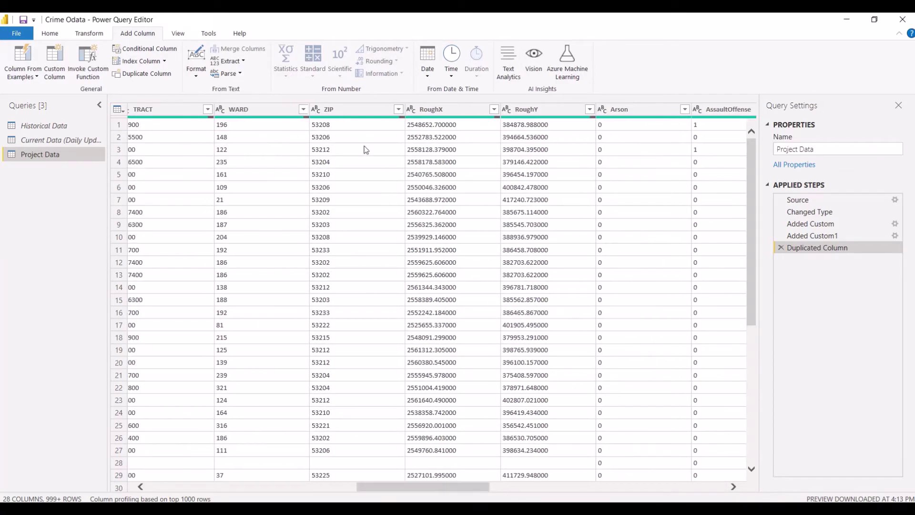
right_click(360, 110)
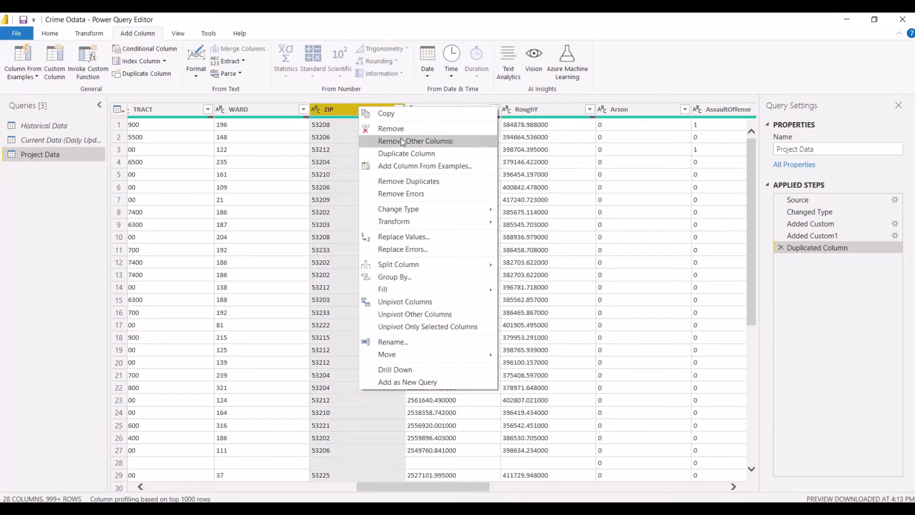
left_click(407, 153)
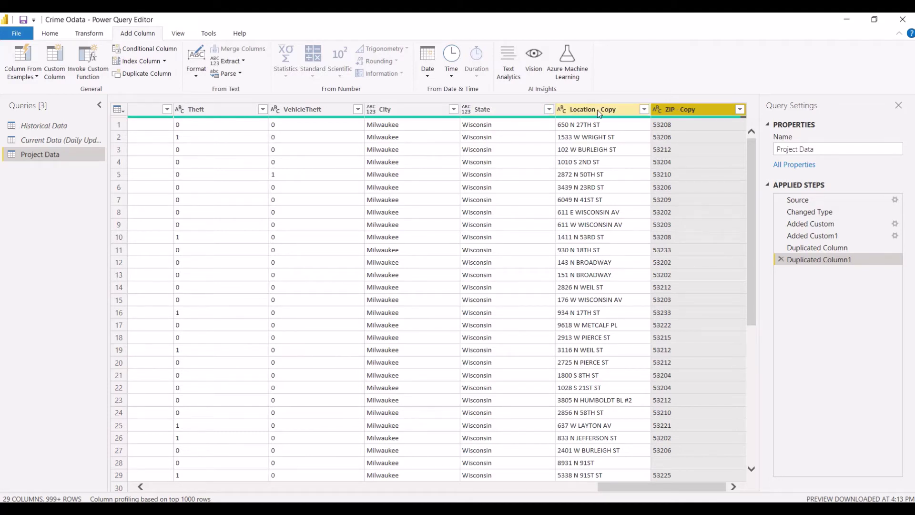
left_click_drag(596, 110, 433, 140)
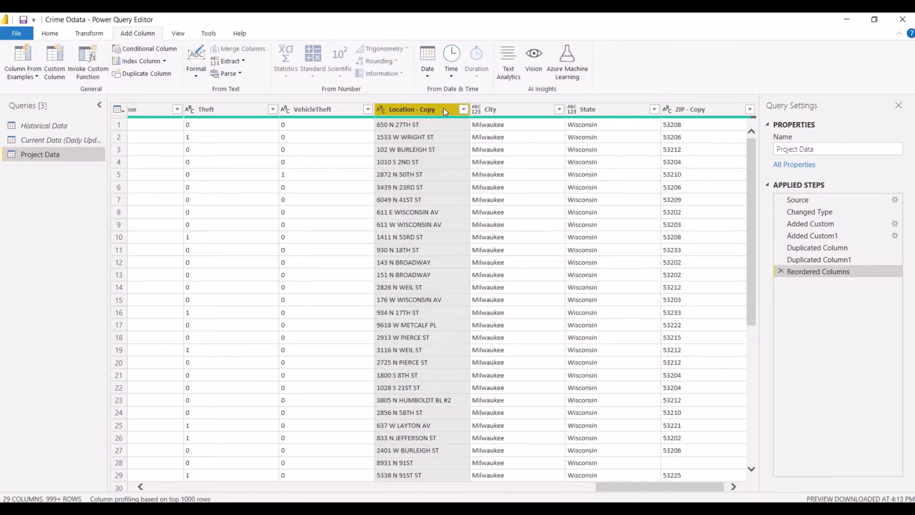
Step: Merge the Location - Copy, City, State and ZIP - Copy columns with a comma separator into a column named Full Address
key("shift+Right")
key("shift+Right")
key("shift+Right")
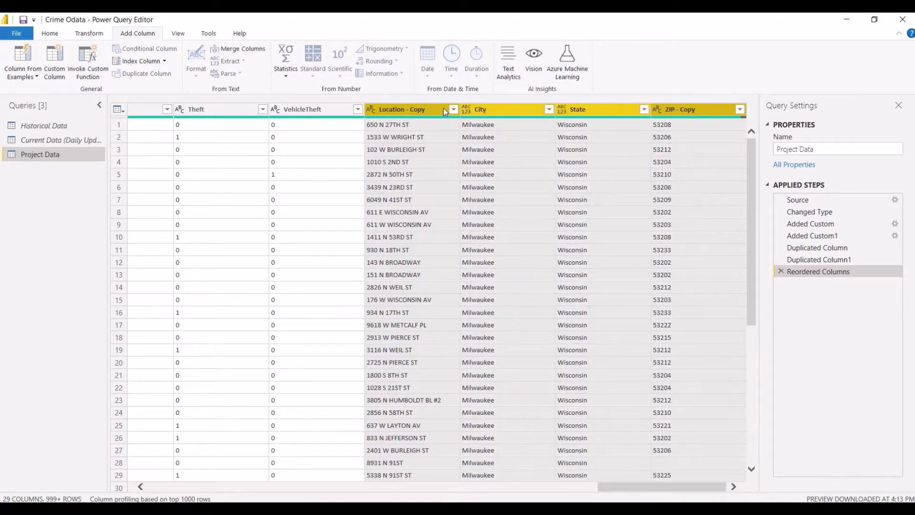
left_click(75, 38)
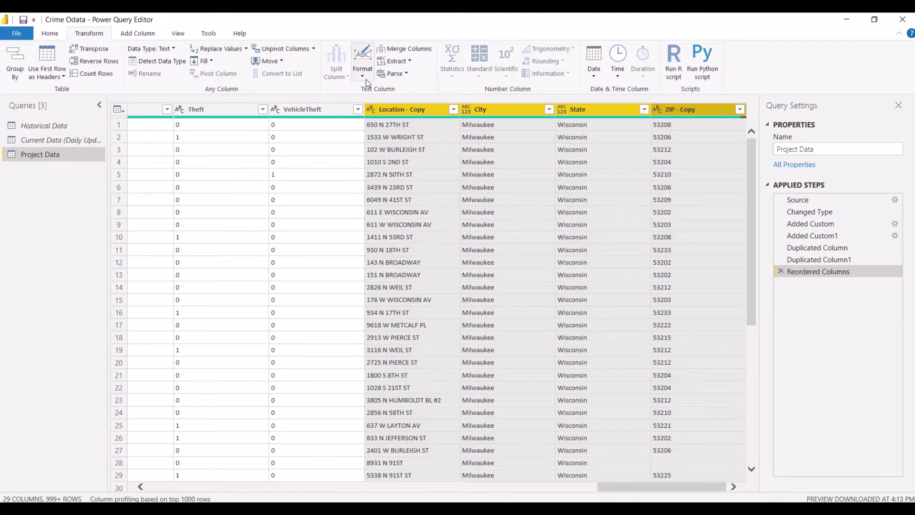
left_click(410, 48)
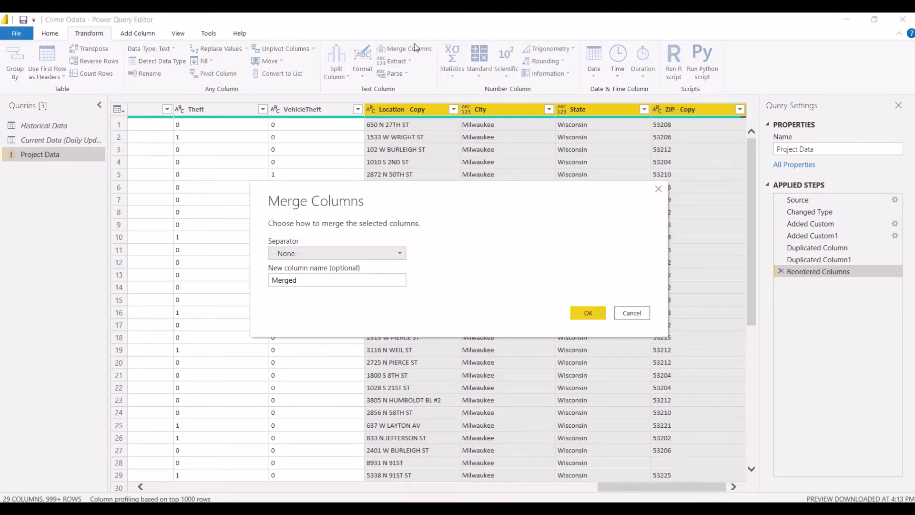
left_click(362, 253)
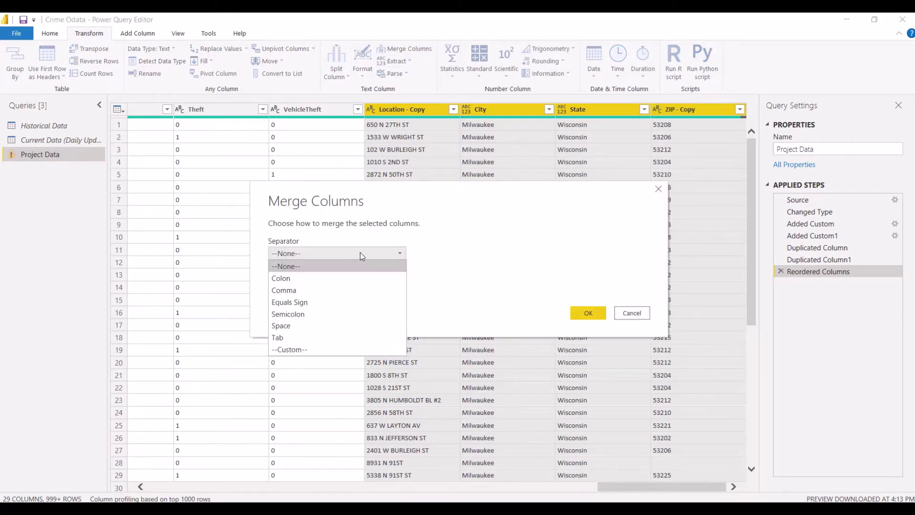
left_click(353, 290)
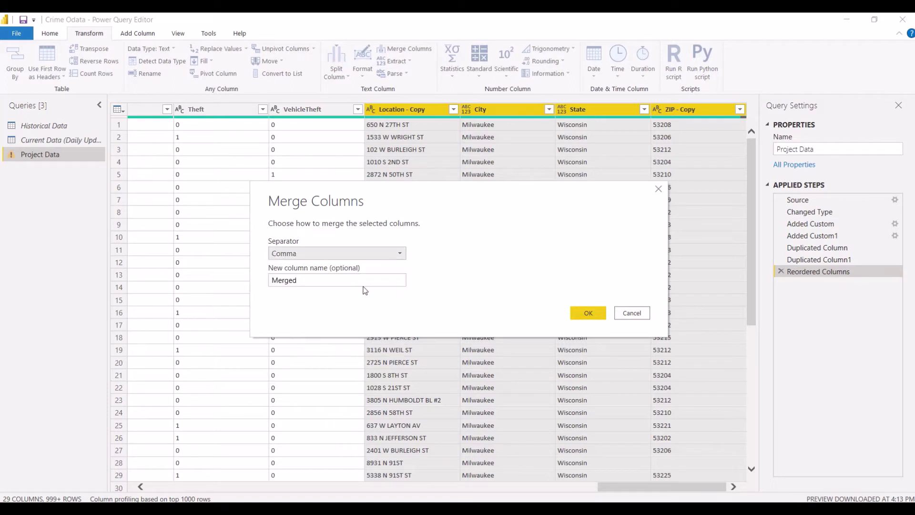
left_click(374, 281)
double_click(374, 283)
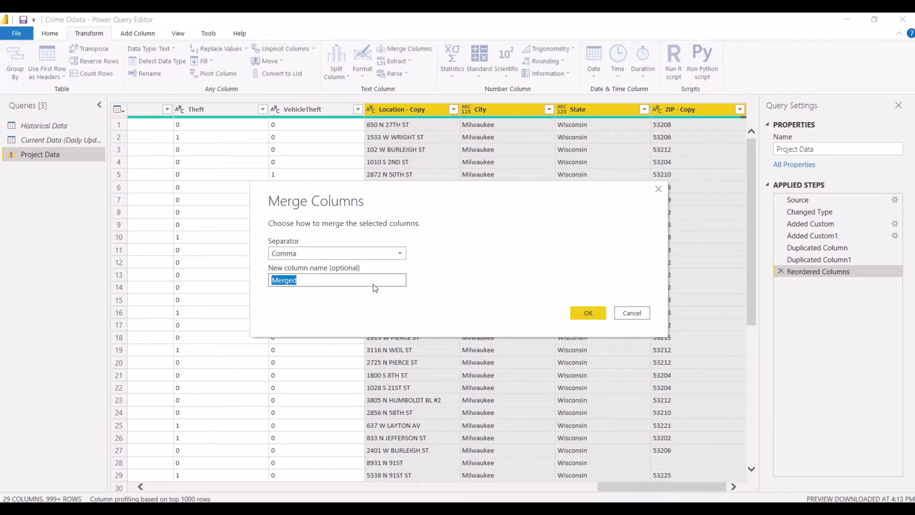
type("Full Address")
left_click(590, 318)
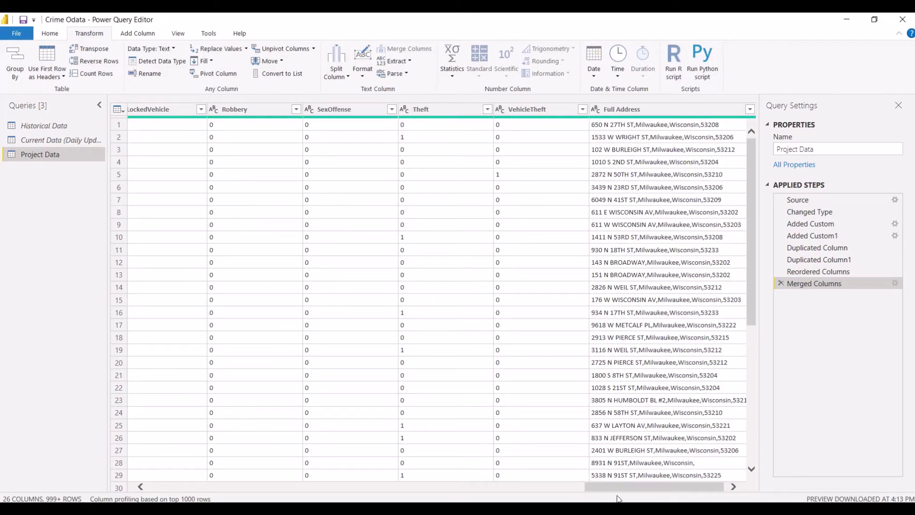
Step: Close and apply the Power Query changes, and switch to the Power BI report view with the map
left_click_drag(619, 485, 649, 494)
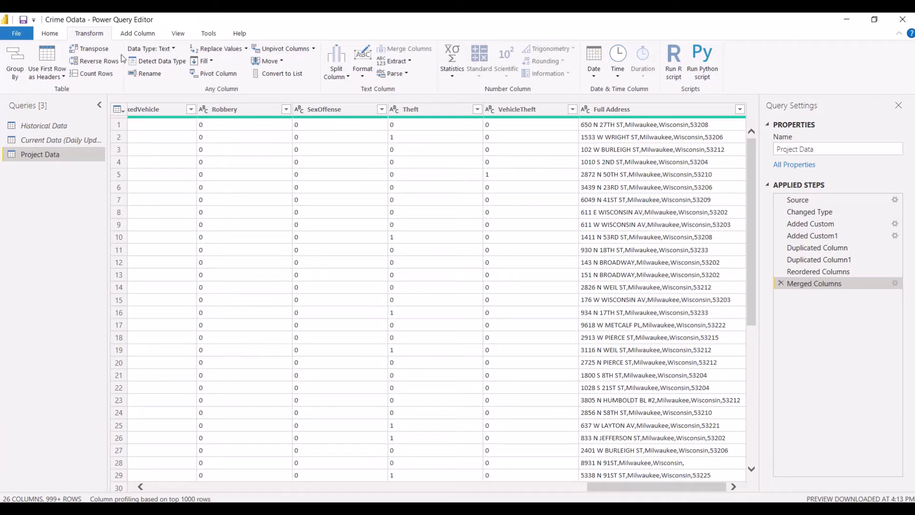
left_click(44, 37)
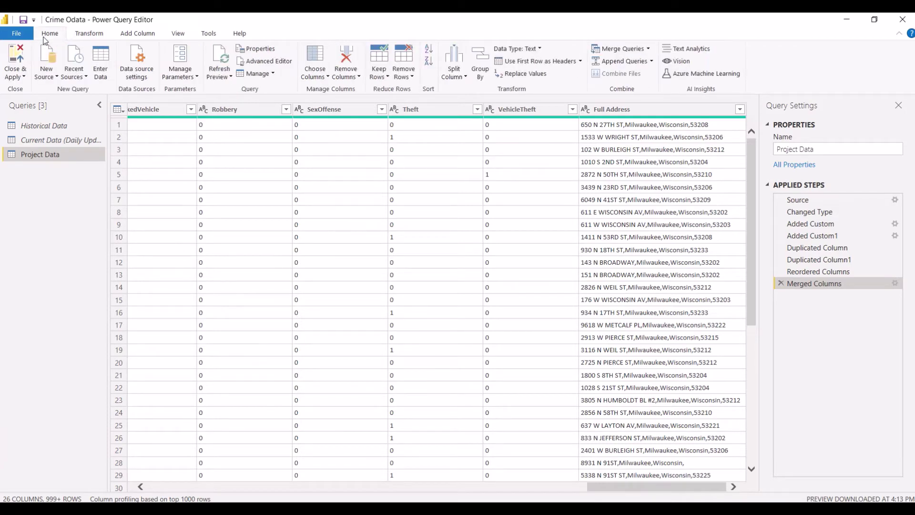
mouse_move(401, 14)
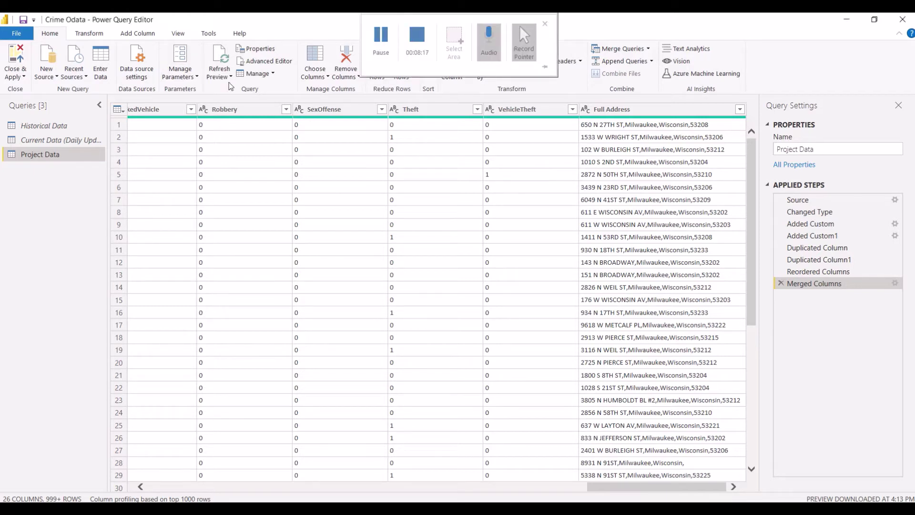
left_click(18, 54)
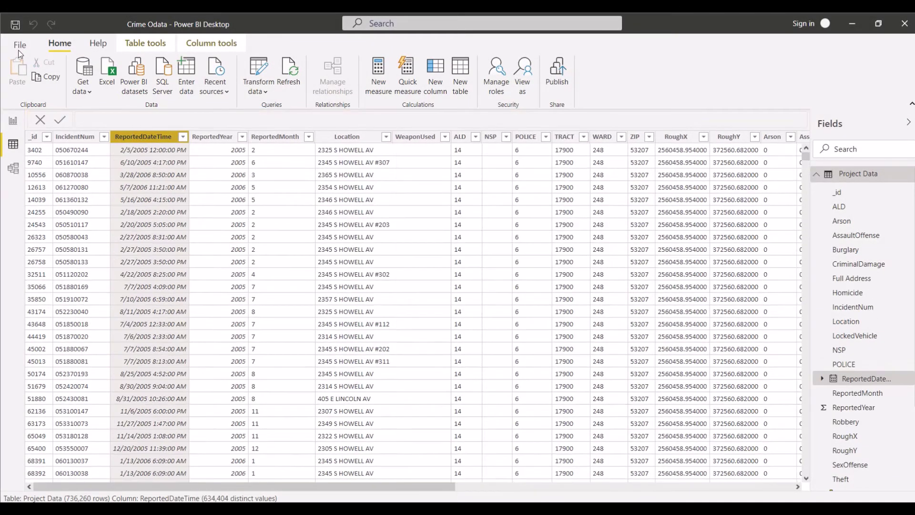
left_click(19, 125)
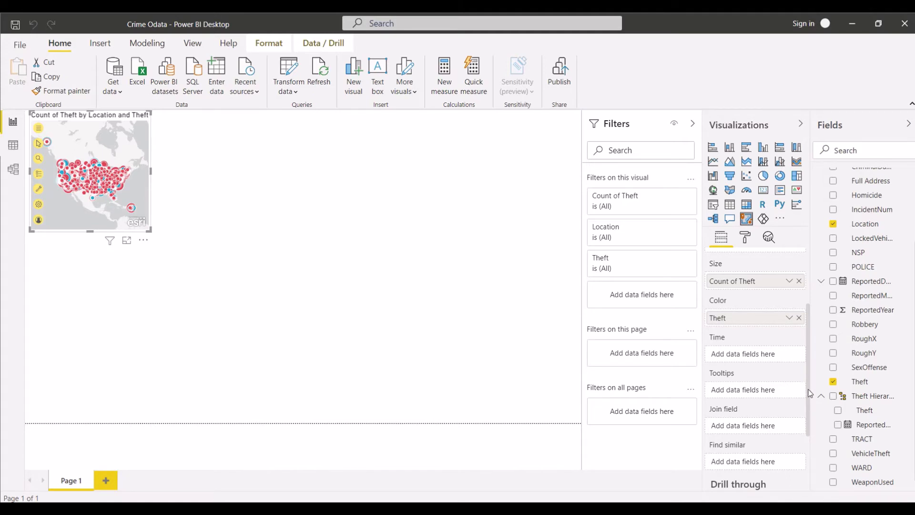
Step: Add the Theft and VehicleTheft fields to the ArcGIS map's Join field
left_click_drag(808, 393, 811, 417)
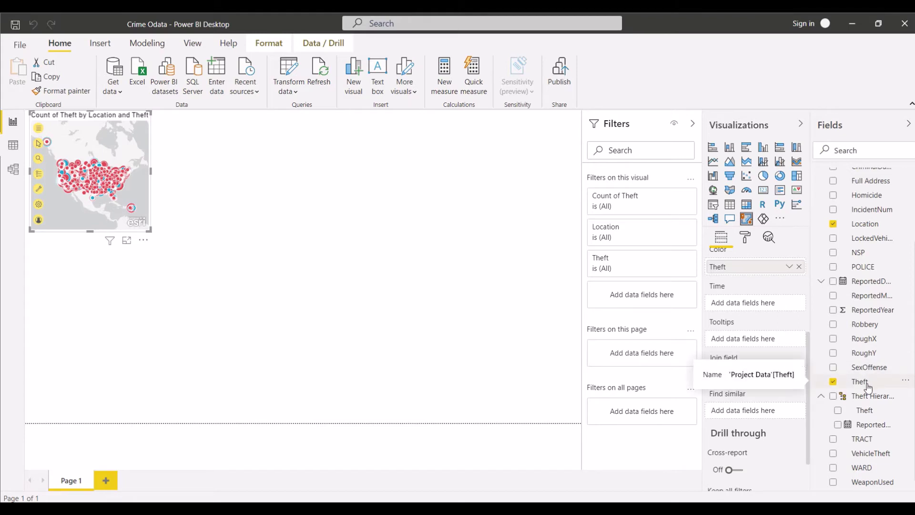
left_click_drag(868, 387, 766, 379)
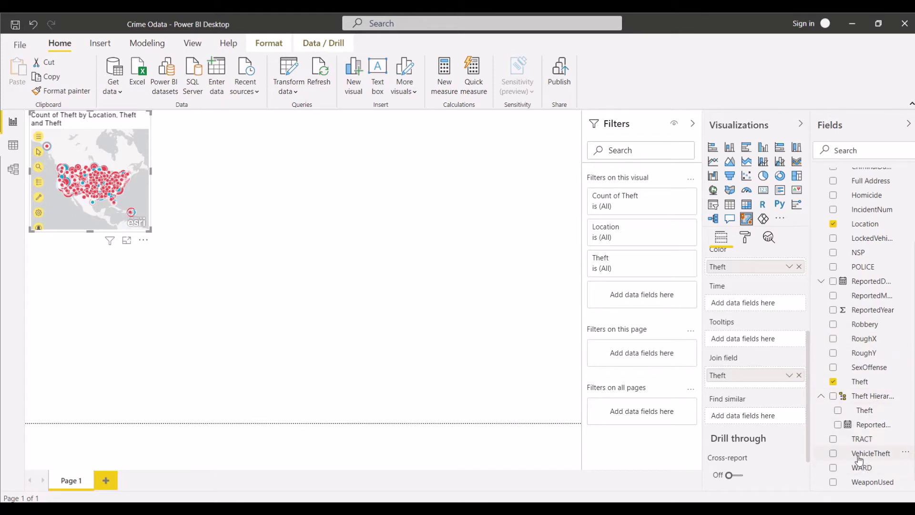
left_click_drag(863, 453, 757, 389)
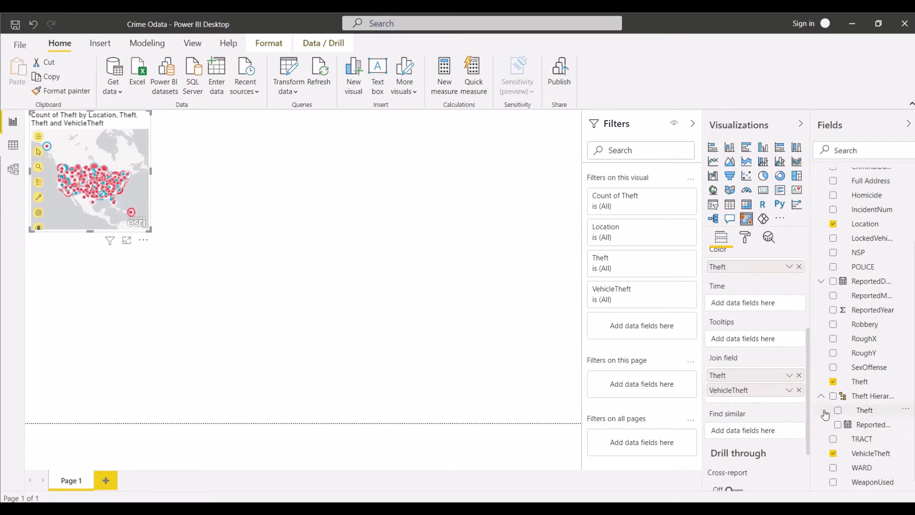
Step: Replace Location with Full Address as the map's Location field
left_click_drag(809, 378, 806, 268)
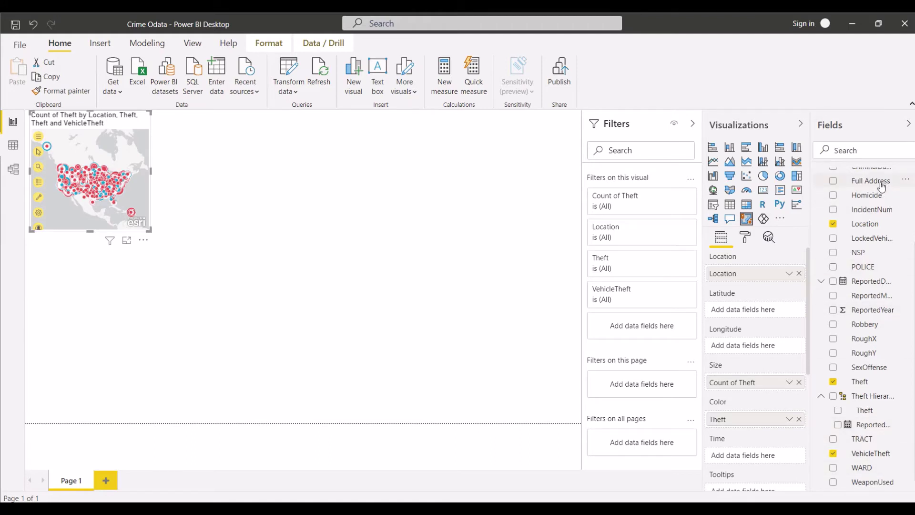
left_click_drag(881, 186, 765, 280)
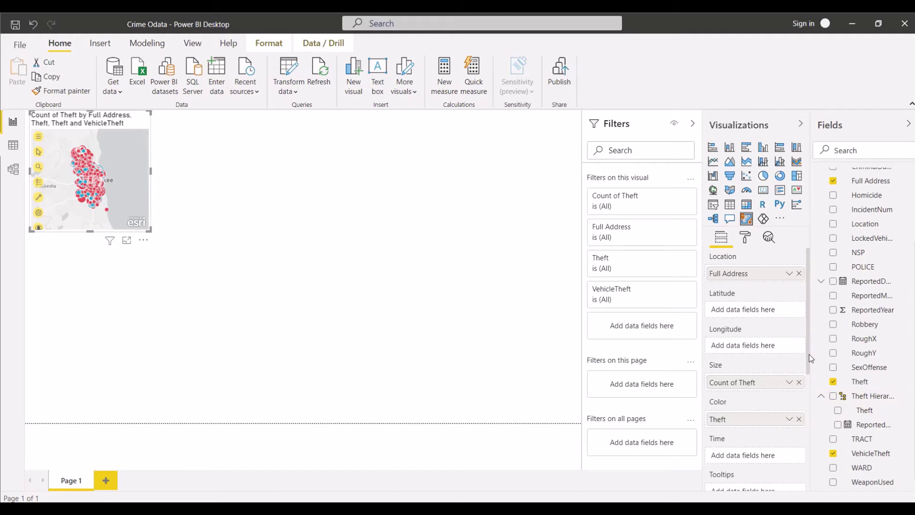
Step: Add the Homicide field to the map's Find similar field
left_click_drag(811, 359, 817, 444)
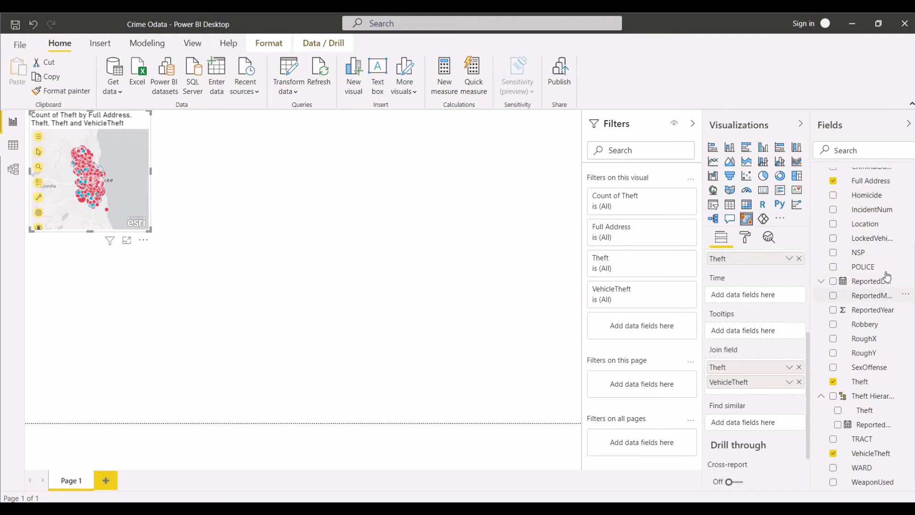
left_click_drag(867, 196, 764, 421)
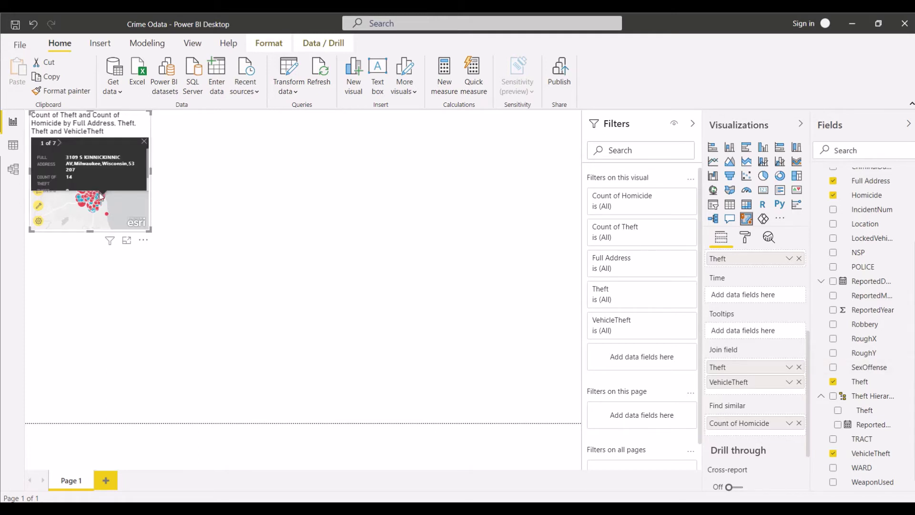
Step: Expand the theft map to focus mode and examine the markers around Milwaukee
left_click(127, 241)
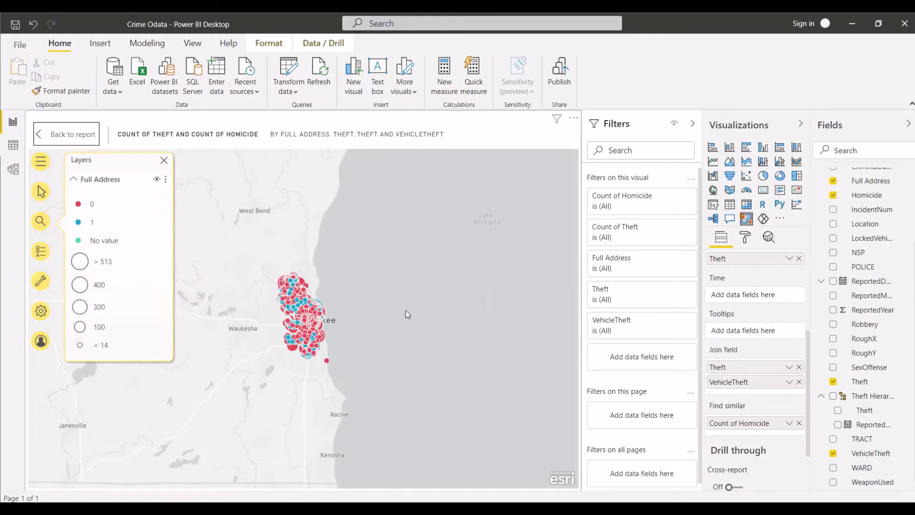
mouse_move(328, 365)
mouse_move(291, 352)
mouse_move(284, 300)
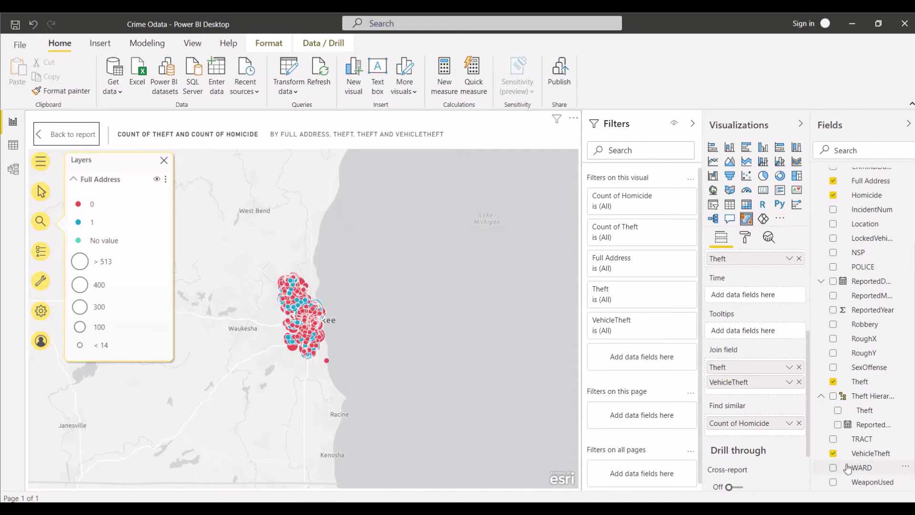
mouse_move(860, 467)
left_mouse_down()
mouse_move(815, 435)
mouse_move(848, 457)
left_mouse_up()
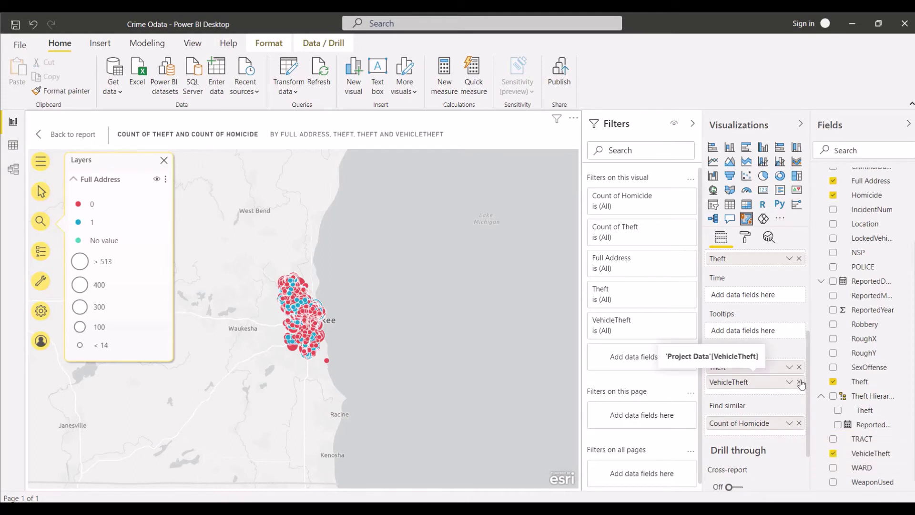
Step: Remove Count of Homicide from the map's Find similar field, and inspect the details of markers in southern Milwaukee
left_click(799, 423)
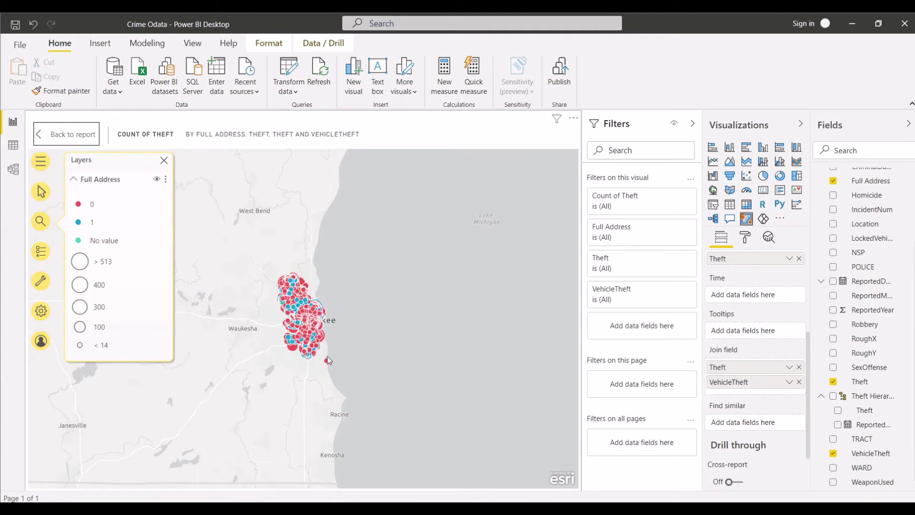
left_click(295, 349)
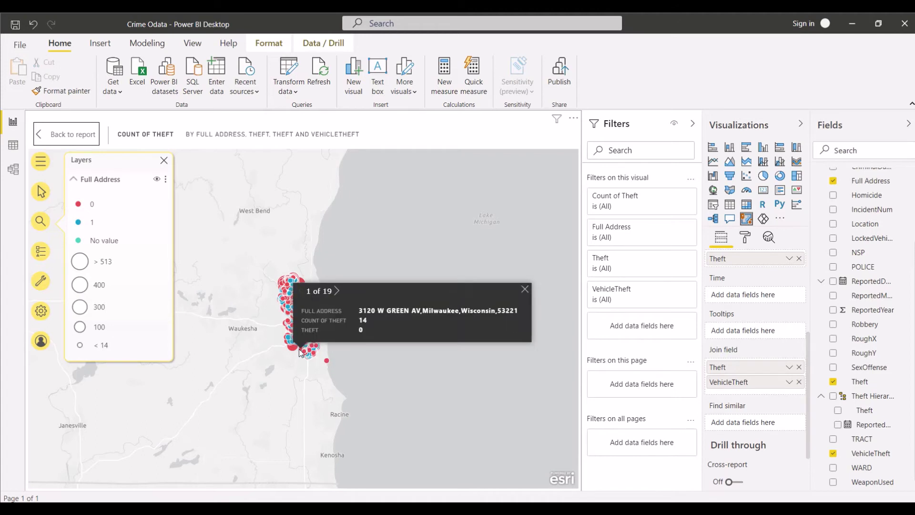
left_click(294, 350)
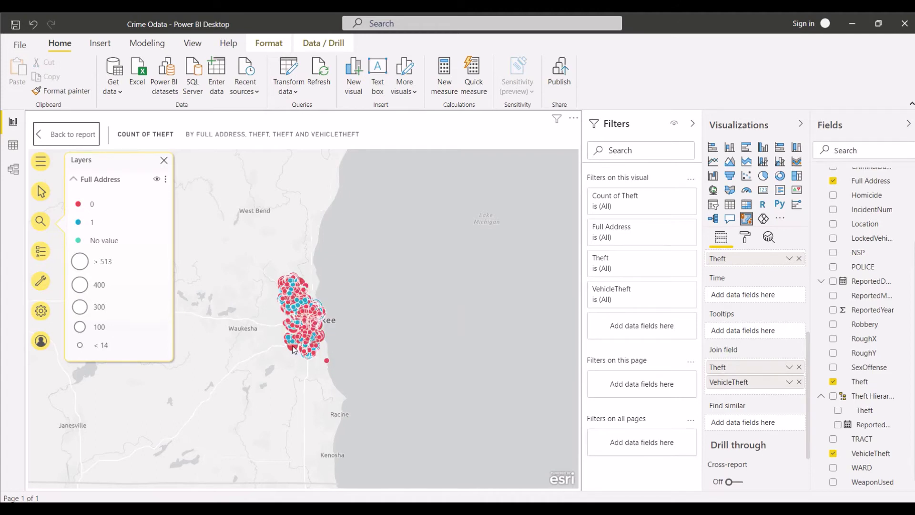
left_click(293, 335)
left_click(310, 333)
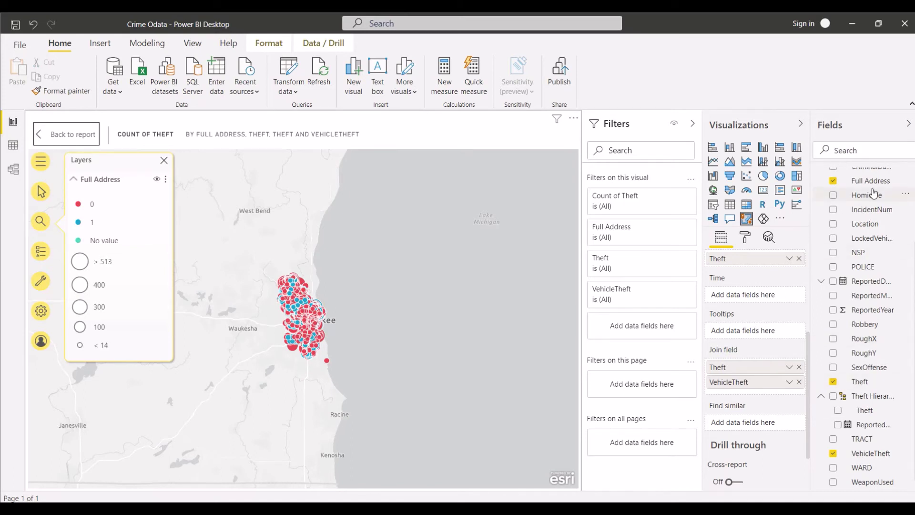
Step: Add Homicide to the map's Join field, and inspect the theft details of markers in northwestern Milwaukee
left_click_drag(868, 200, 761, 396)
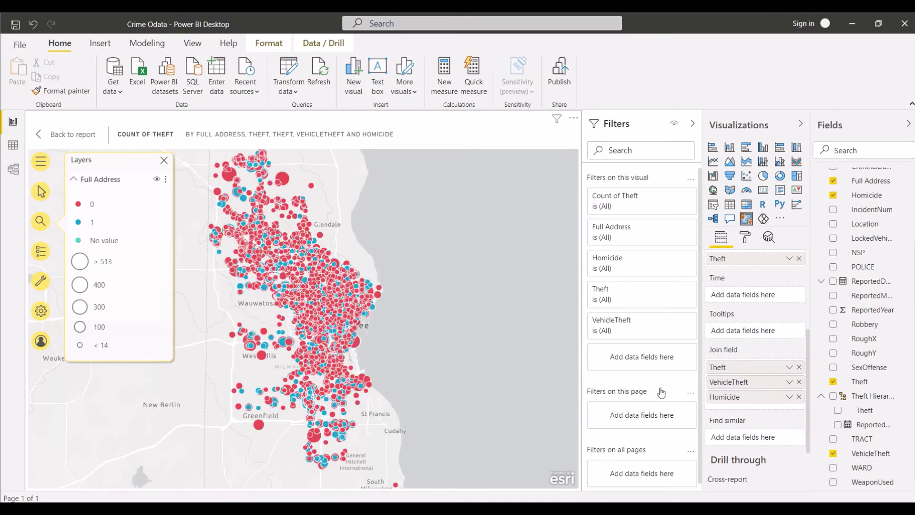
mouse_move(234, 179)
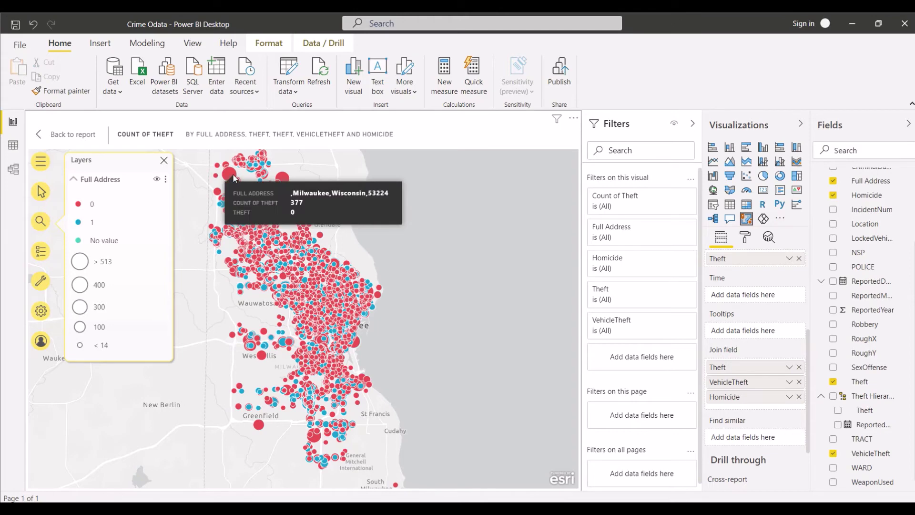
left_click(222, 205)
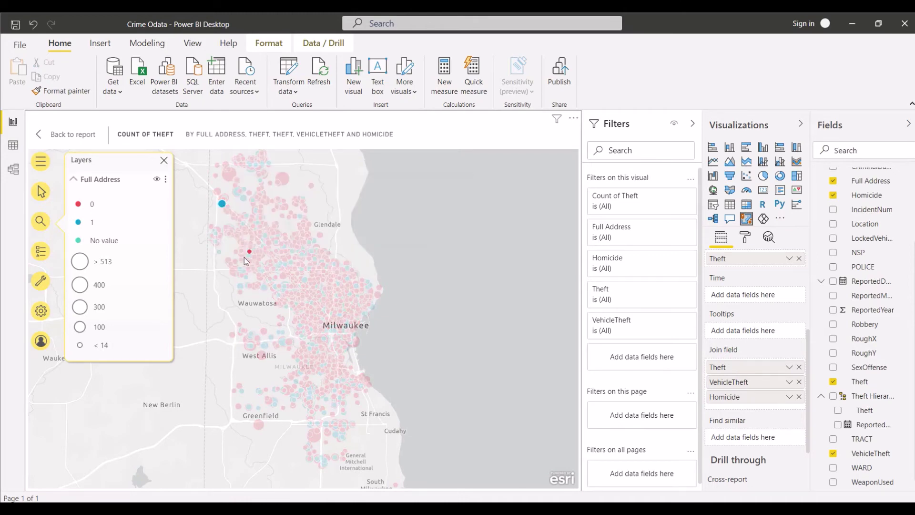
mouse_move(223, 208)
left_click(239, 316)
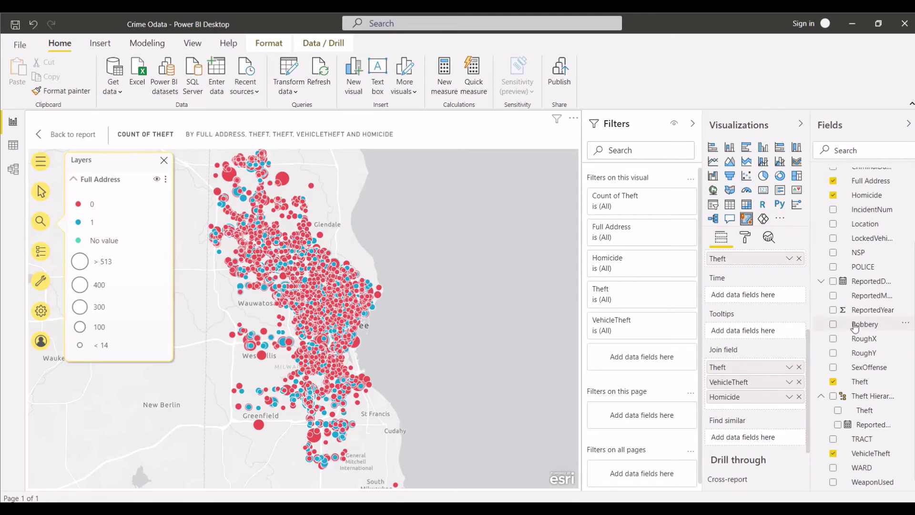
Step: Add Robbery and SexOffense to the map's Join field, and inspect the address and theft details of central Milwaukee markers
left_click_drag(854, 327, 774, 405)
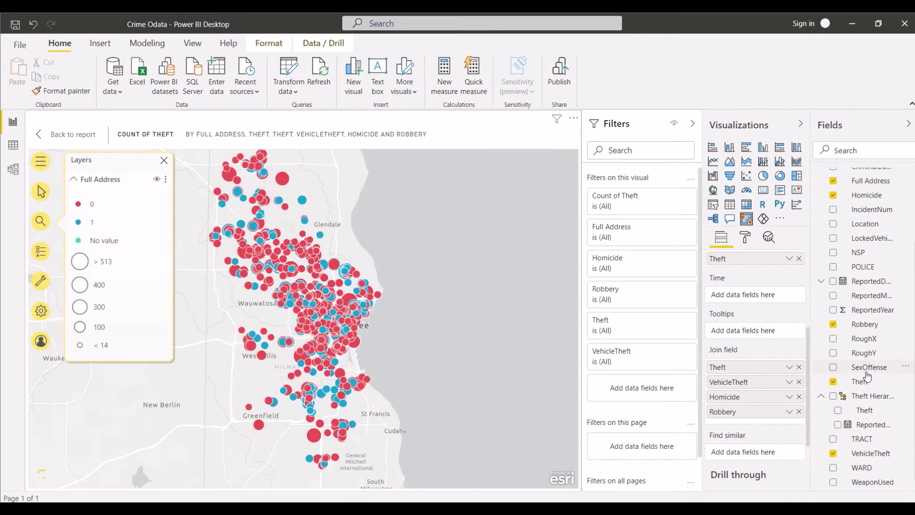
left_click_drag(867, 376, 757, 427)
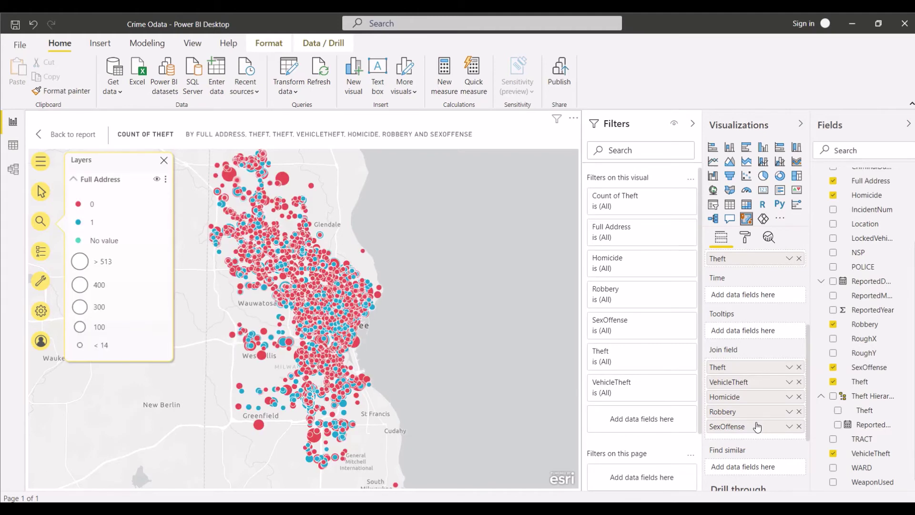
mouse_move(336, 273)
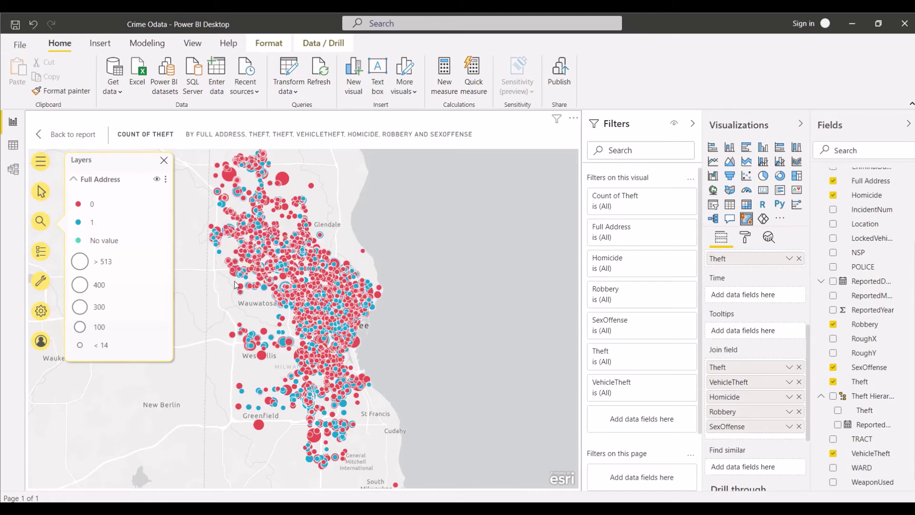
left_click(285, 348)
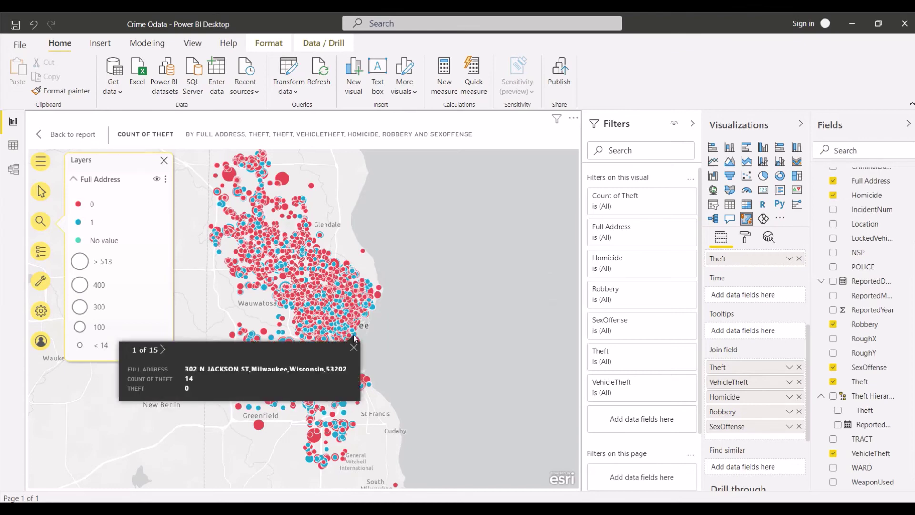
mouse_move(354, 337)
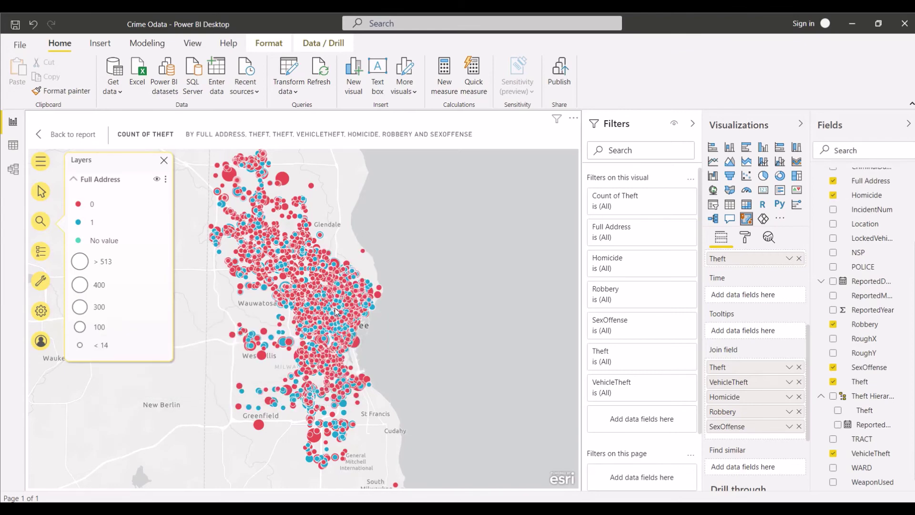
Step: Inspect the address and theft details of individual markers across northern, western and southern Milwaukee and near Greenfield
mouse_move(337, 312)
mouse_move(232, 182)
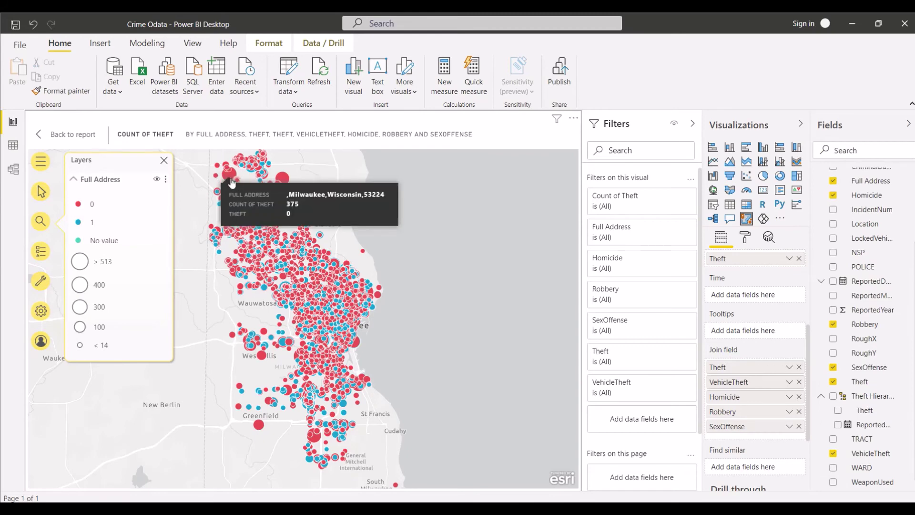
left_click(308, 214)
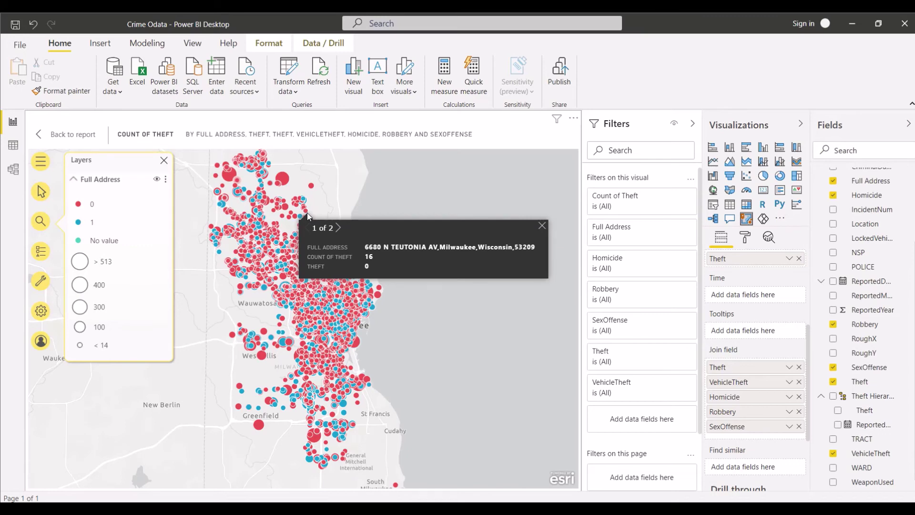
left_click(307, 212)
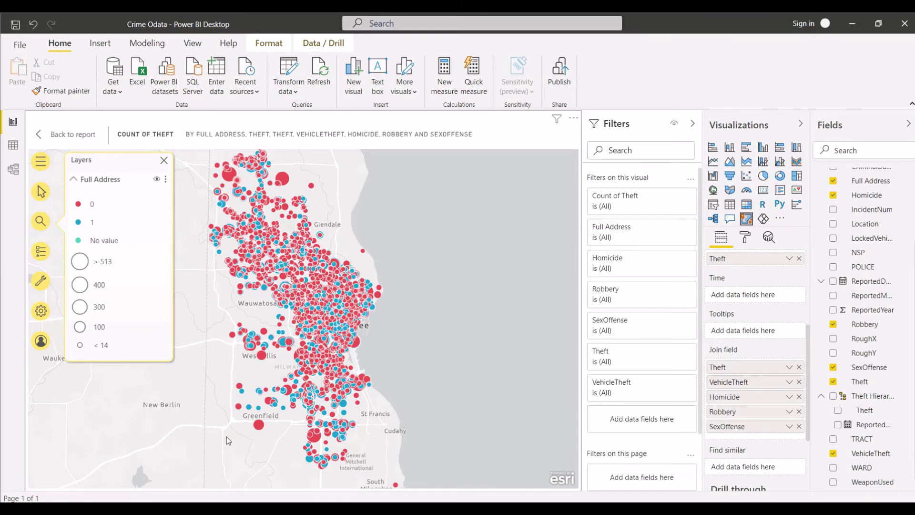
left_click(288, 335)
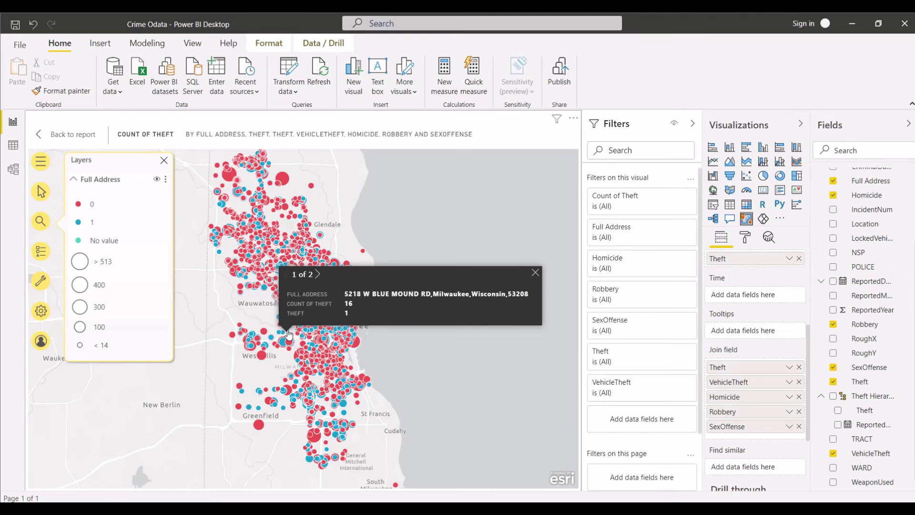
left_click(255, 301)
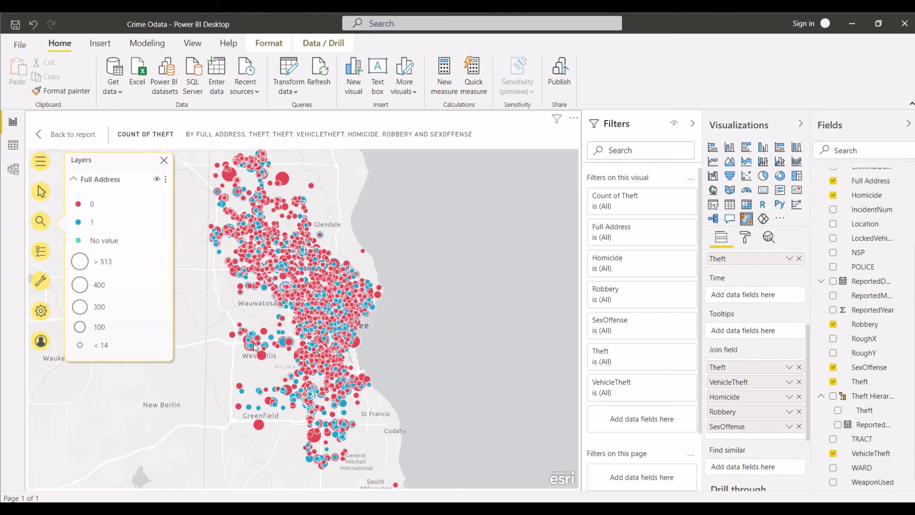
mouse_move(258, 408)
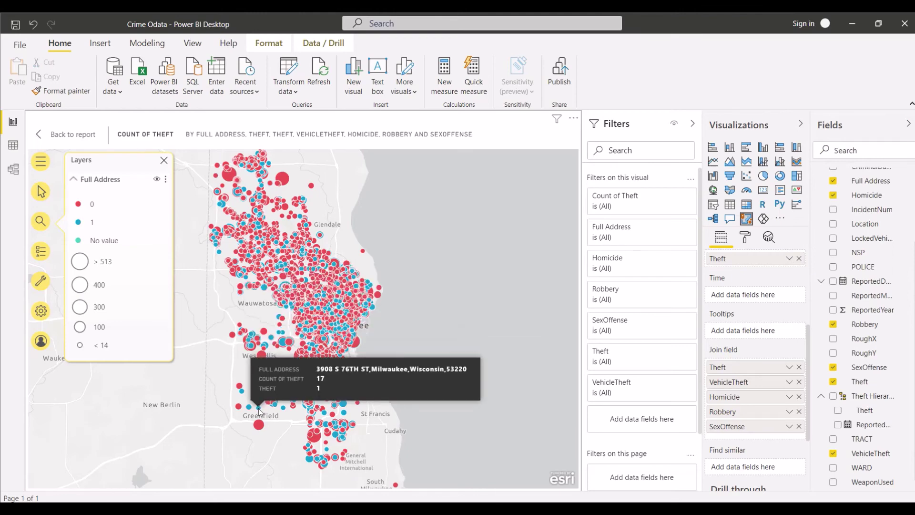
left_click(320, 251)
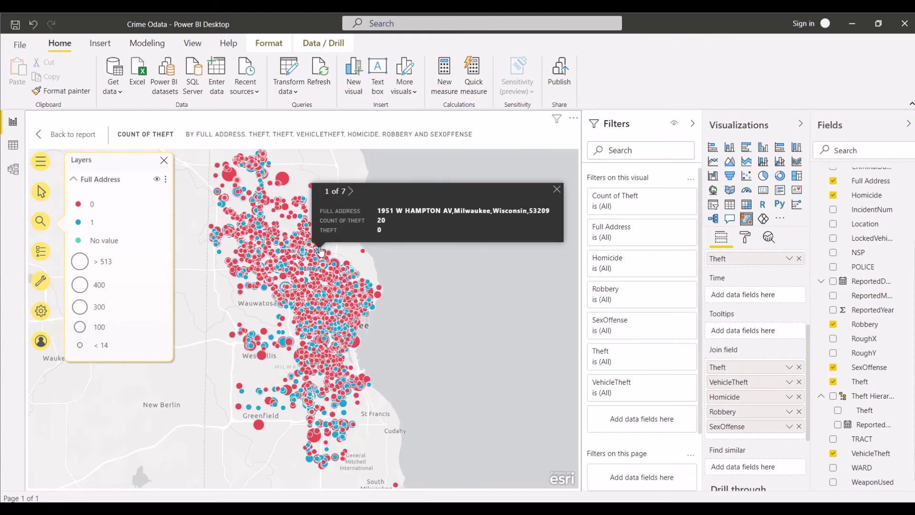
left_click(320, 251)
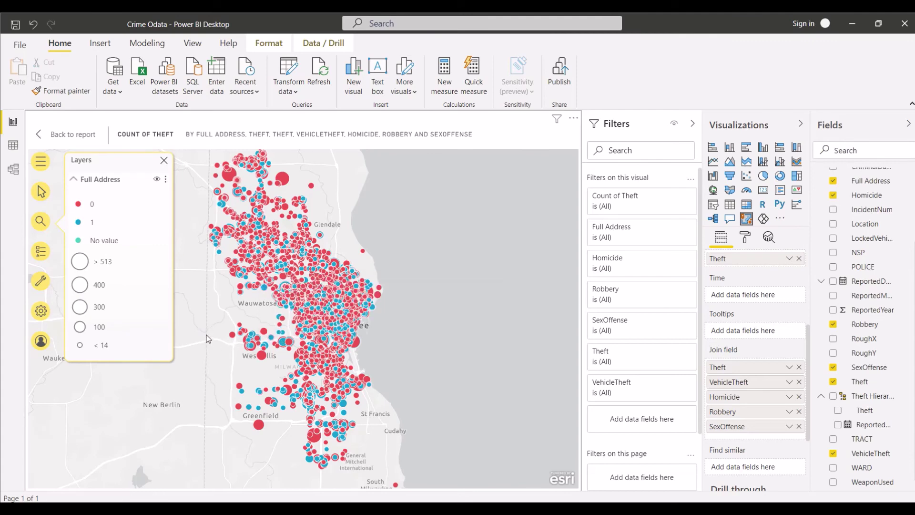
mouse_move(438, 17)
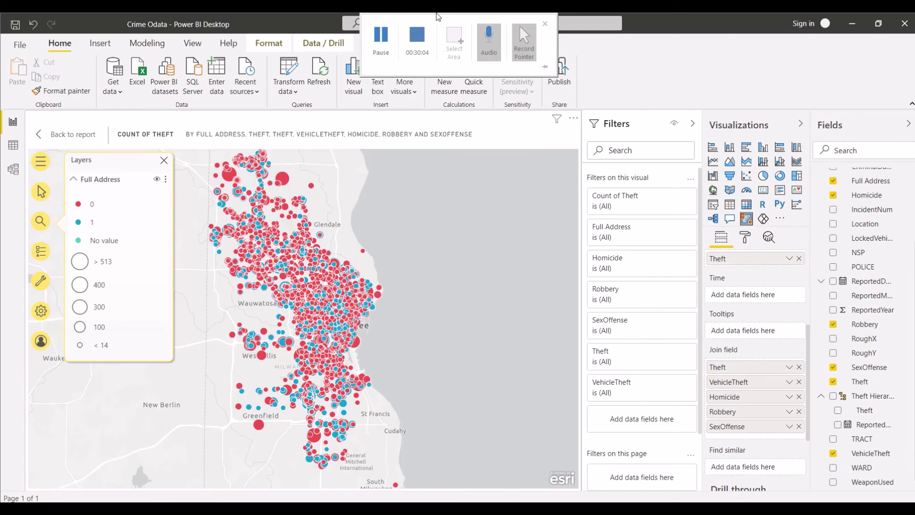
left_click(381, 38)
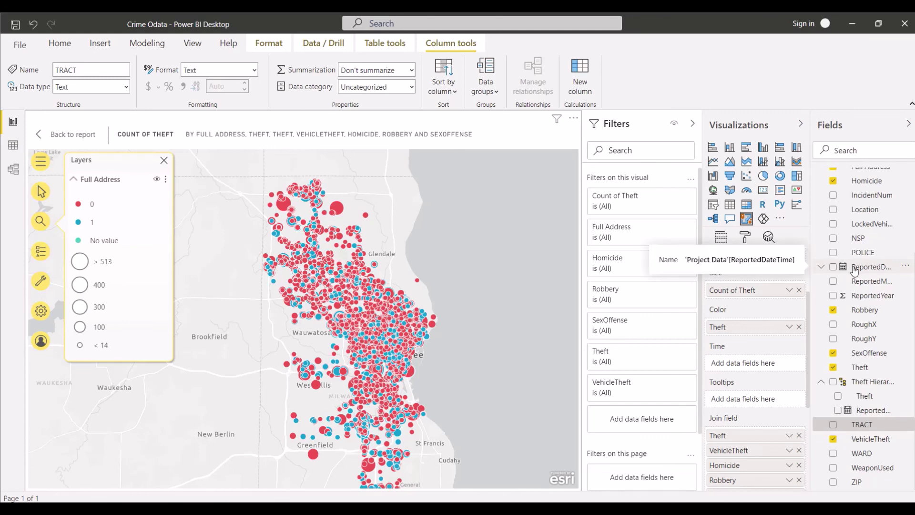
Step: Add ReportedDateTime to the map's Time field, and extend the time slider's range to 7/29/2005 11:16:00 AM
left_click(821, 268)
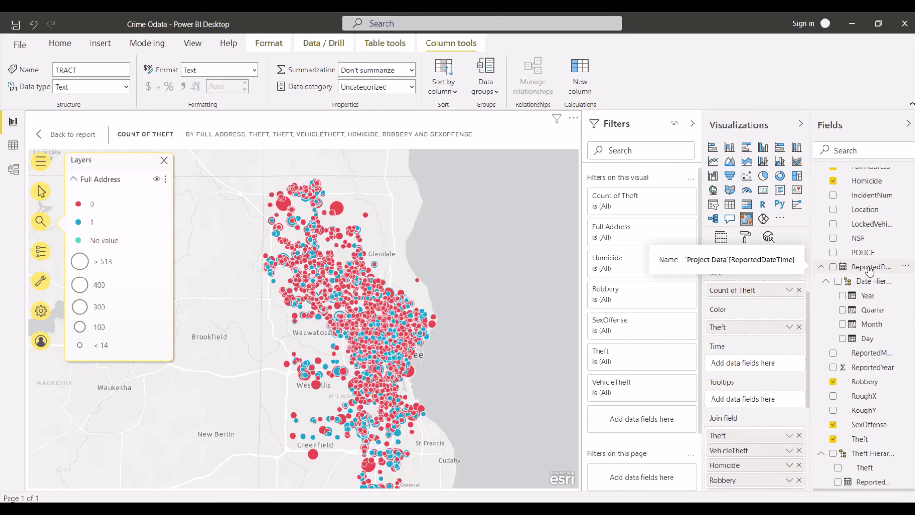
left_click_drag(869, 270, 761, 366)
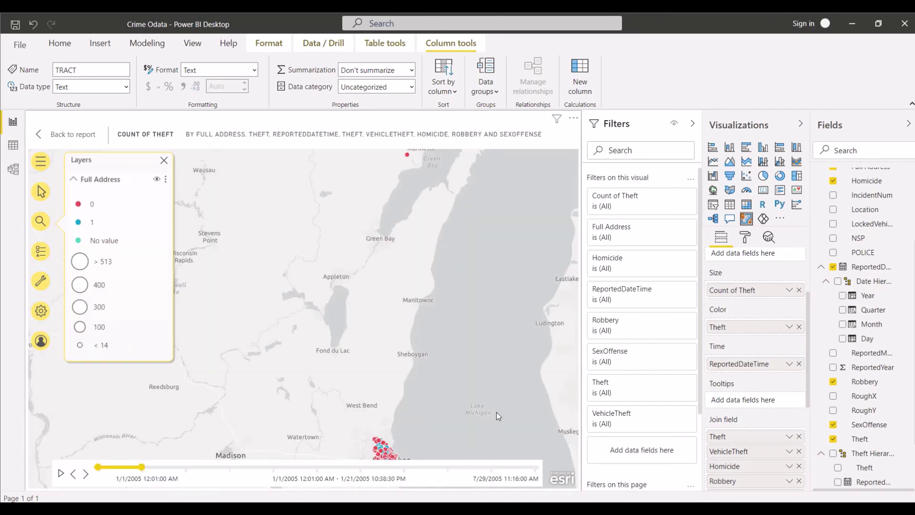
left_click_drag(498, 416, 491, 277)
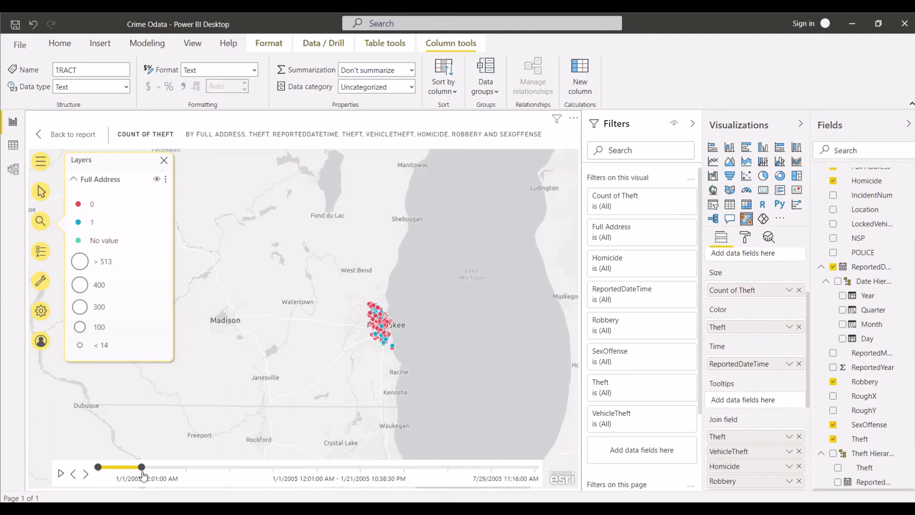
left_click_drag(142, 467, 534, 467)
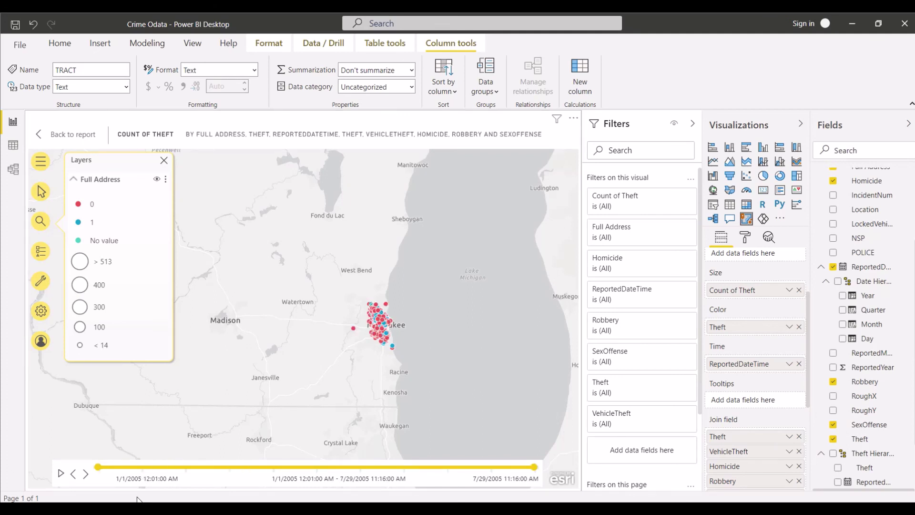
Step: Play the map's time animation and close the Layers list
left_click(61, 474)
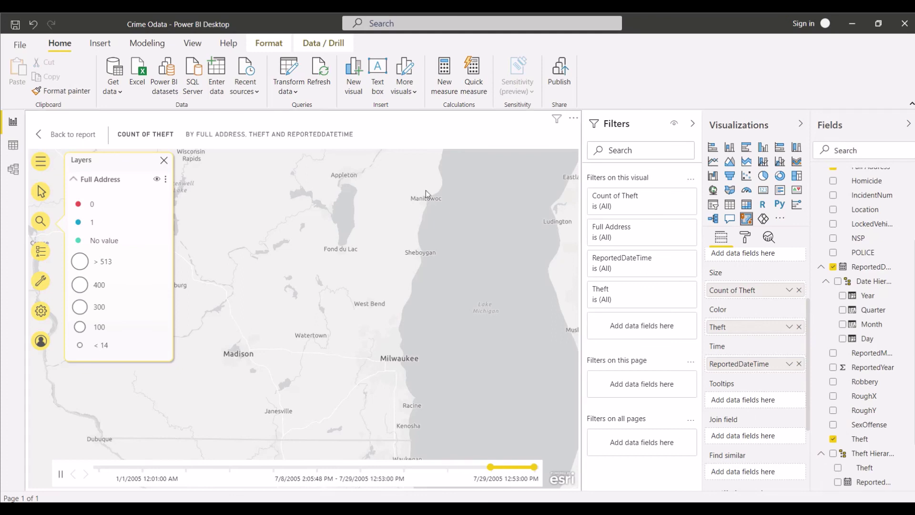
left_click(163, 161)
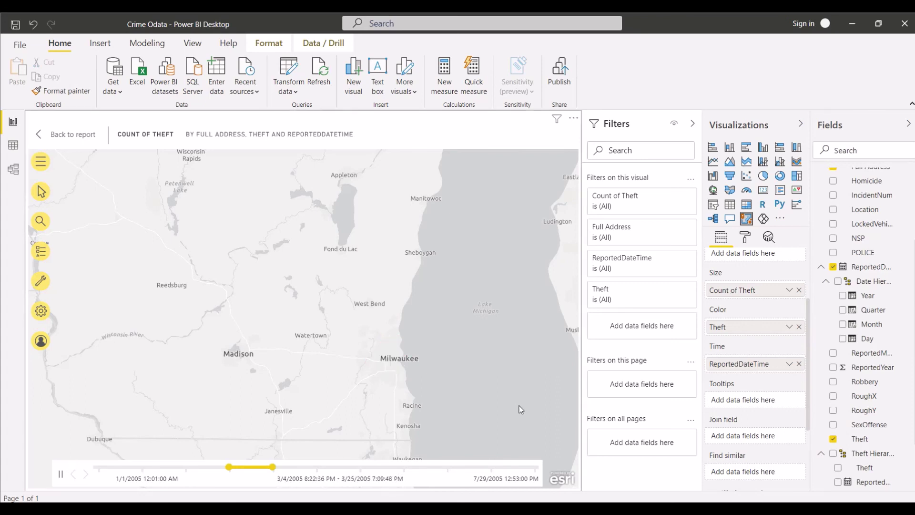
mouse_move(457, 17)
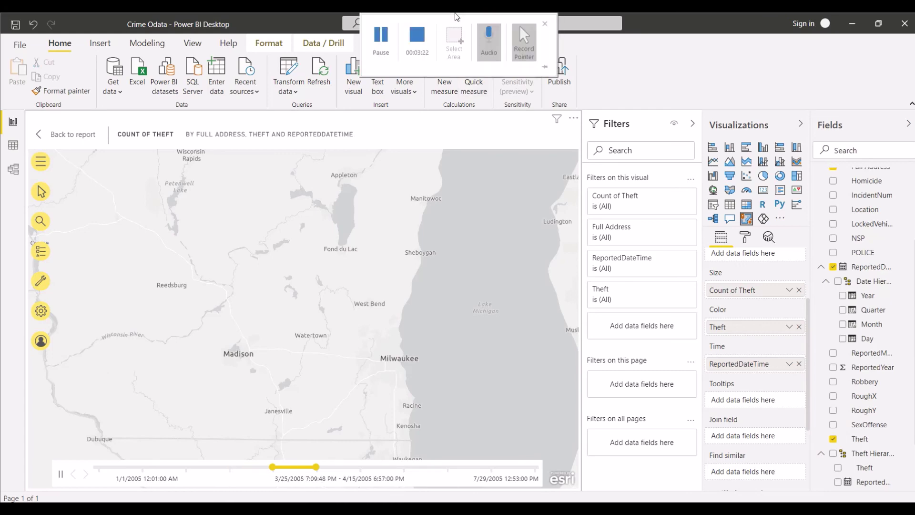